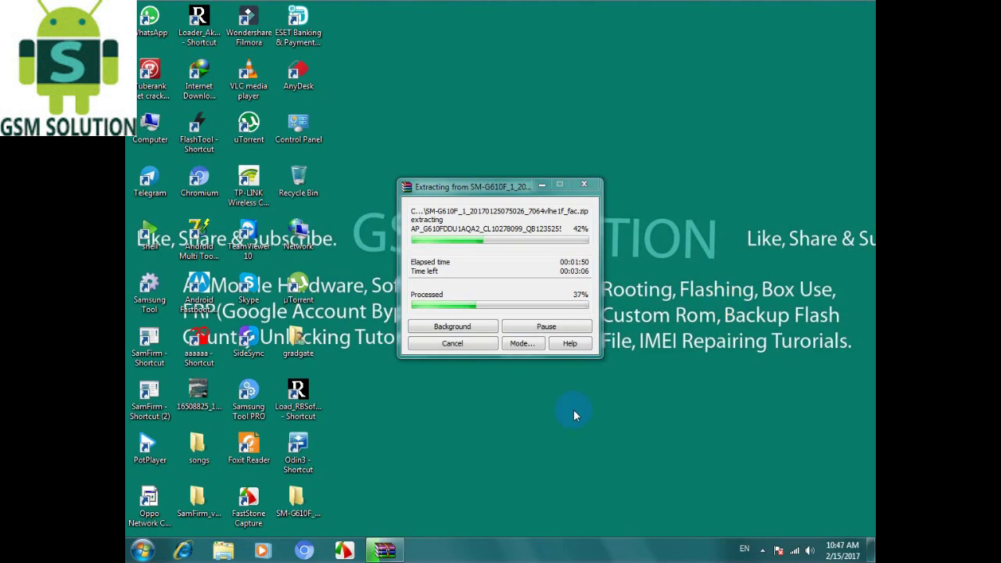
right_click(711, 254)
click(736, 291)
right_click(709, 267)
click(736, 305)
right_click(708, 276)
click(739, 311)
right_click(715, 287)
click(744, 325)
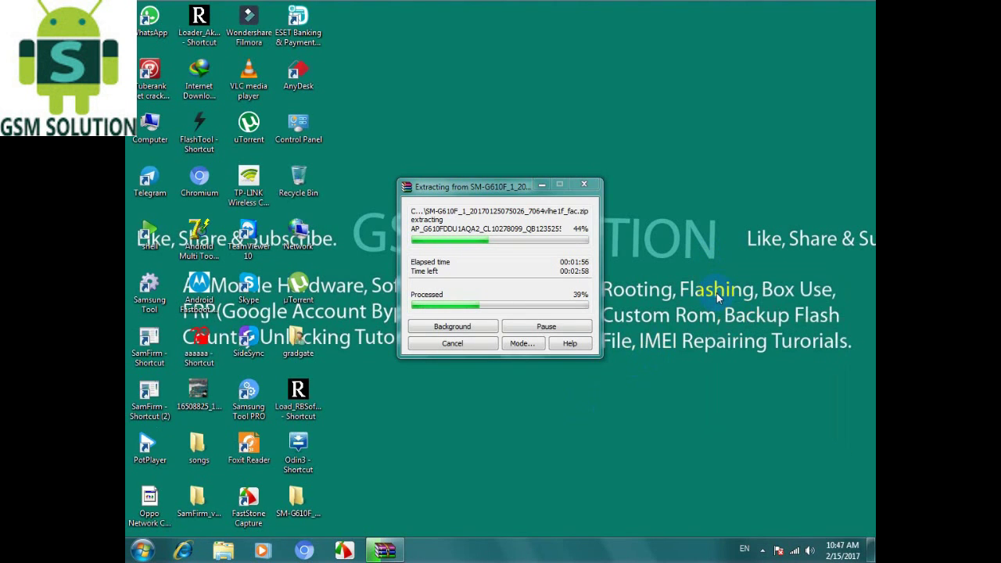
right_click(717, 293)
click(744, 332)
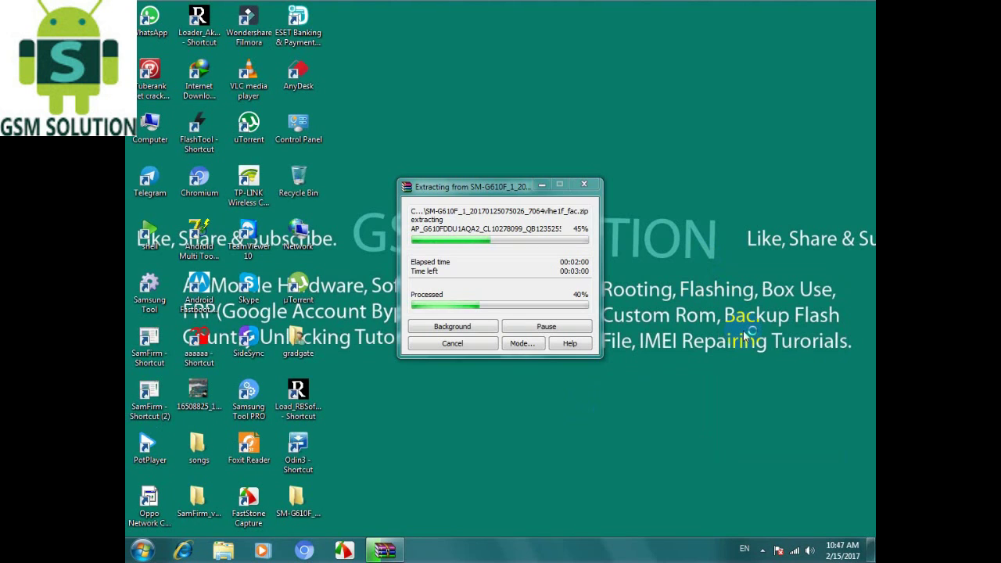
right_click(707, 284)
click(736, 323)
right_click(707, 287)
click(736, 322)
right_click(713, 294)
click(739, 330)
right_click(706, 294)
click(731, 325)
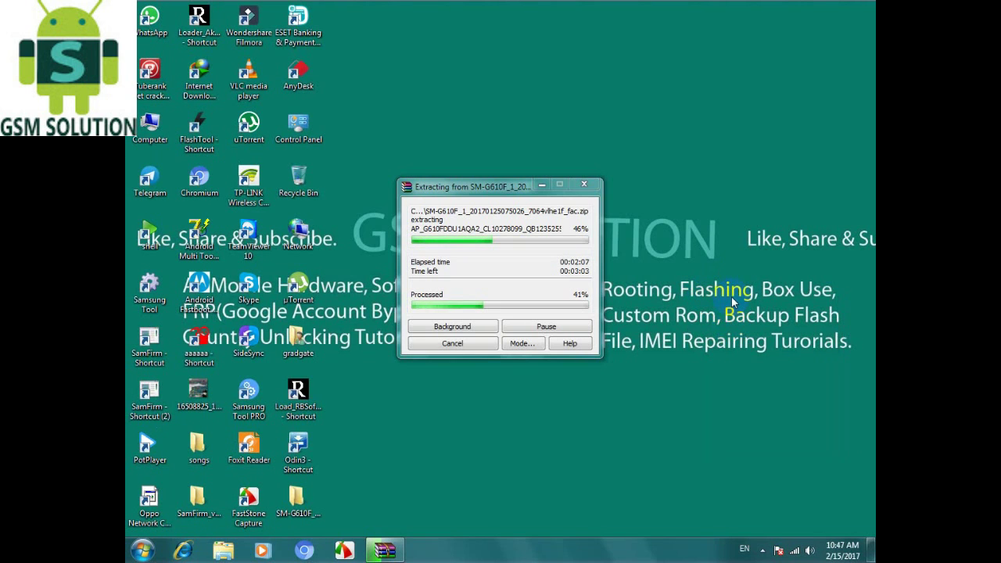
right_click(700, 266)
click(711, 295)
right_click(687, 260)
click(715, 295)
right_click(695, 275)
click(720, 310)
right_click(695, 275)
click(718, 312)
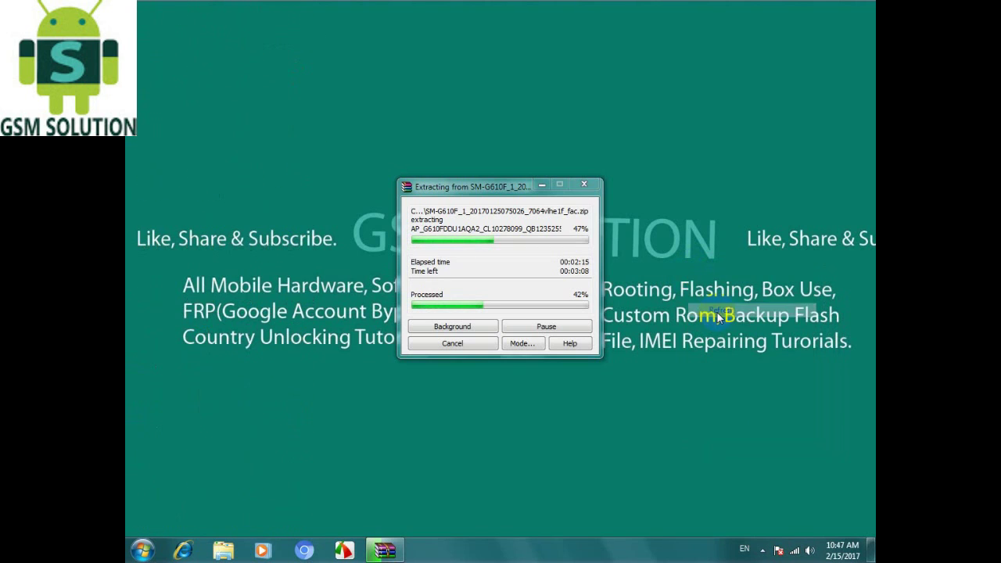
right_click(679, 274)
click(708, 309)
right_click(688, 280)
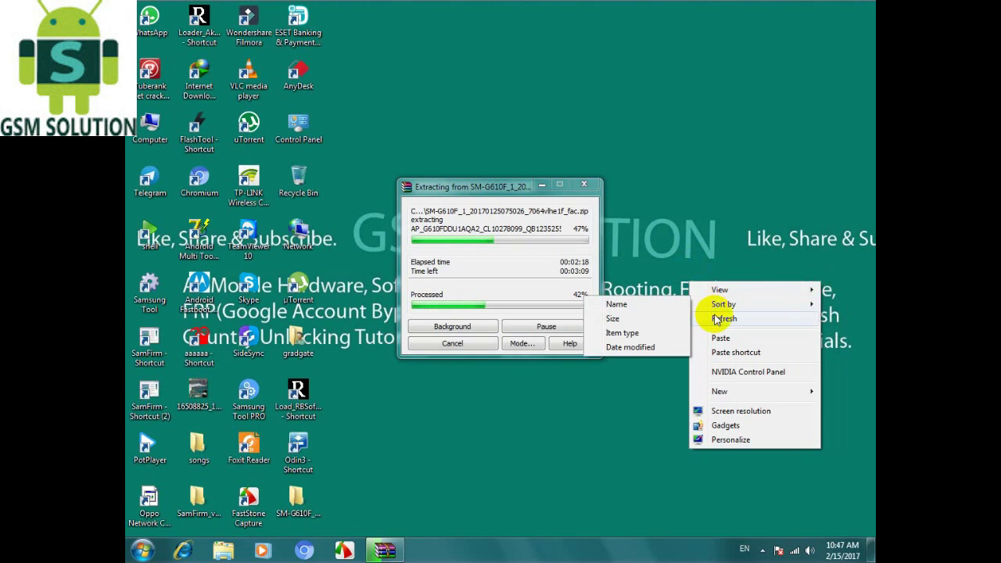
click(716, 318)
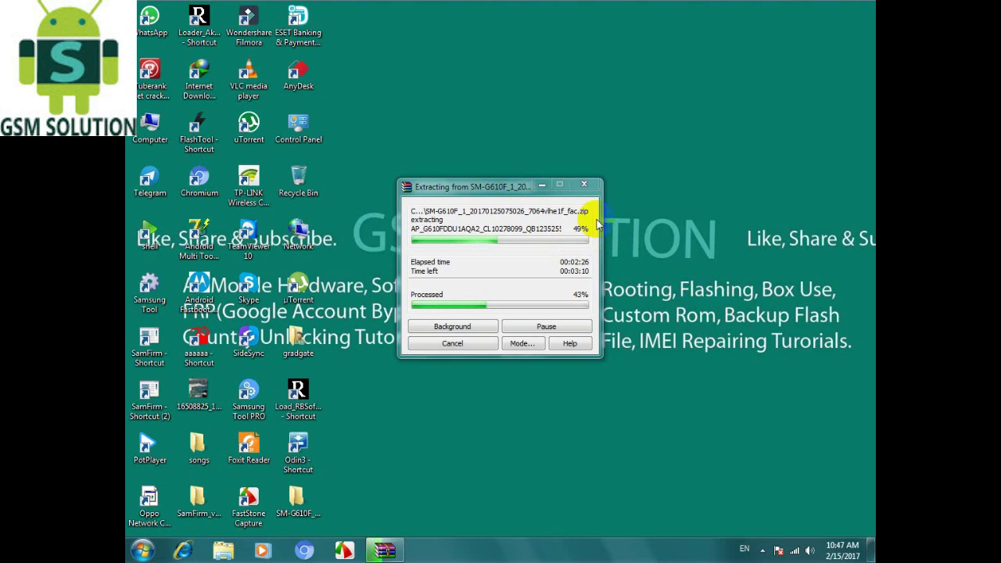
right_click(730, 276)
click(762, 313)
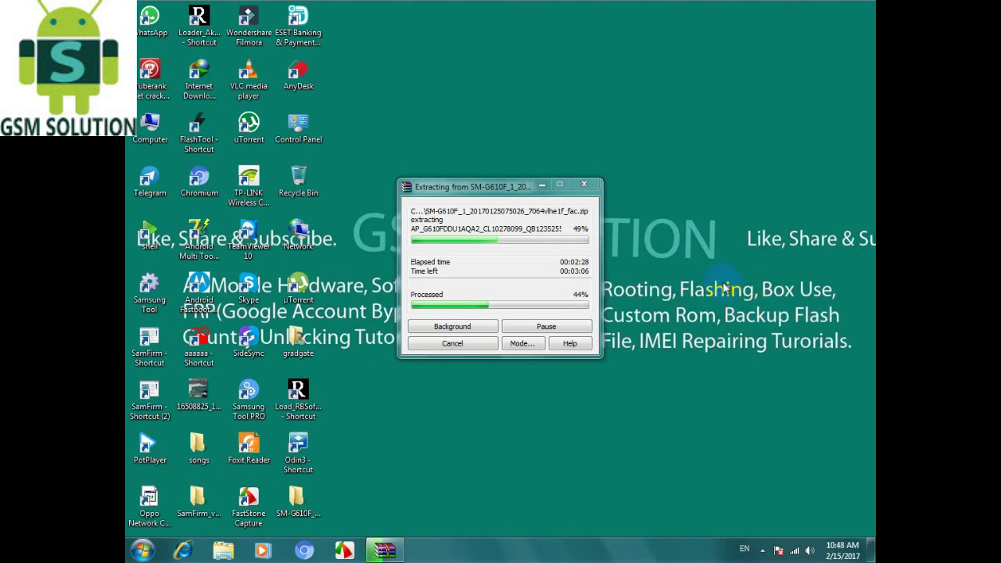
right_click(722, 282)
click(749, 318)
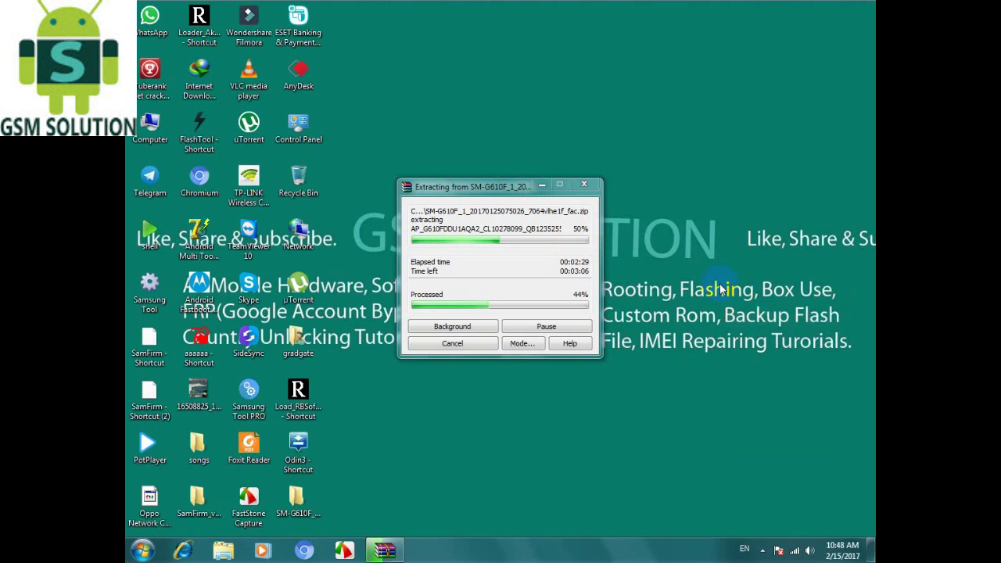
right_click(720, 284)
click(749, 327)
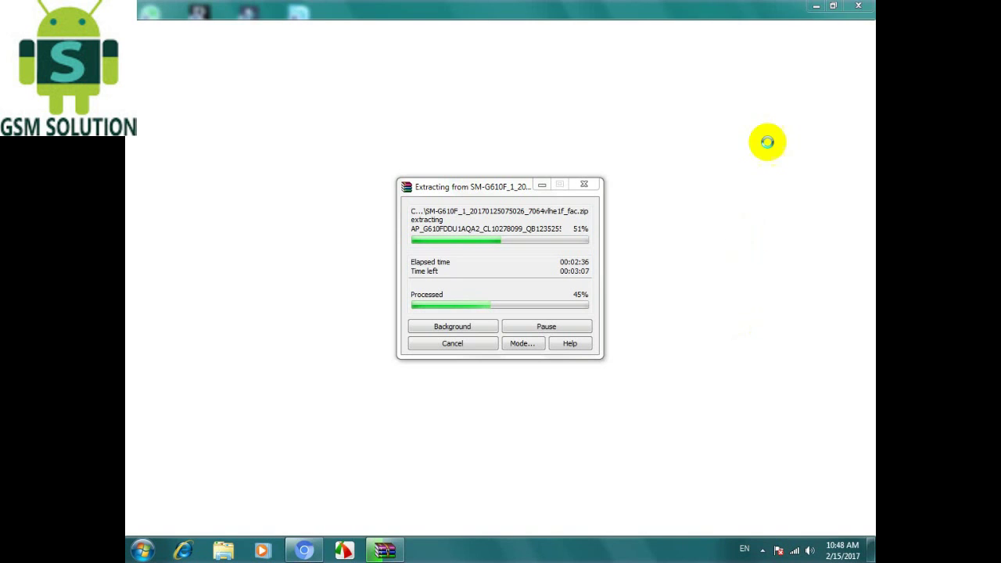
click(816, 6)
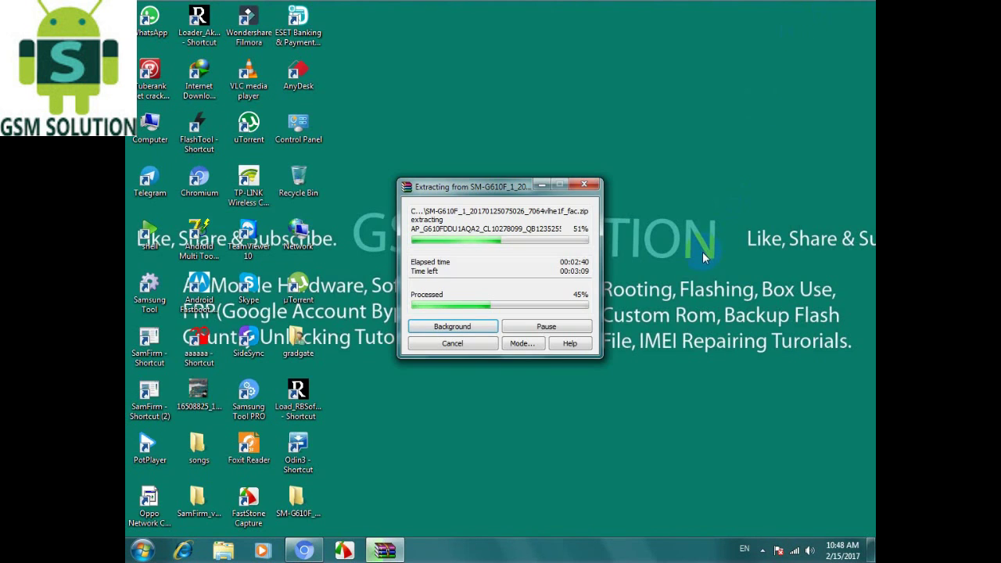
right_click(711, 258)
click(713, 260)
right_click(713, 256)
click(728, 269)
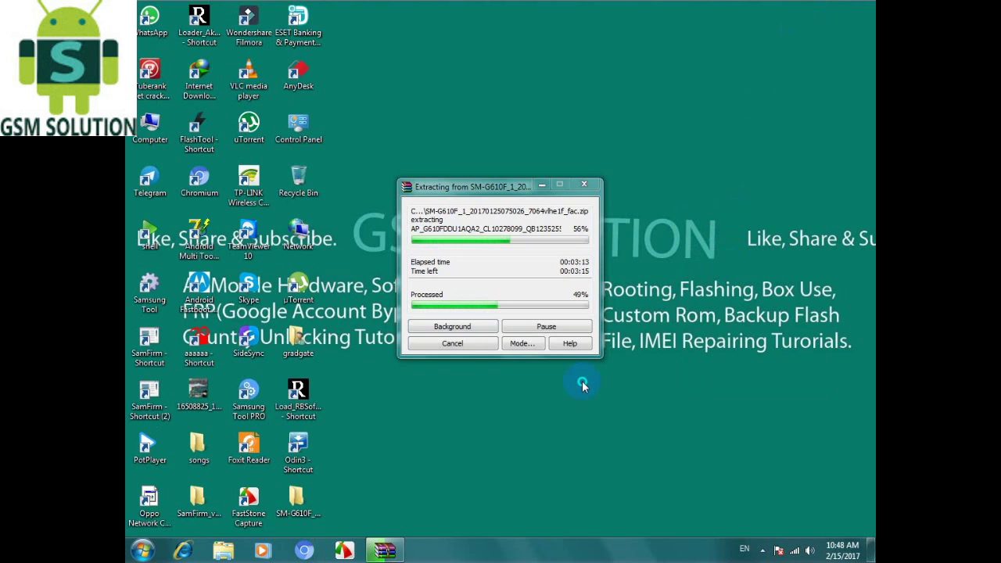
right_click(687, 297)
click(717, 330)
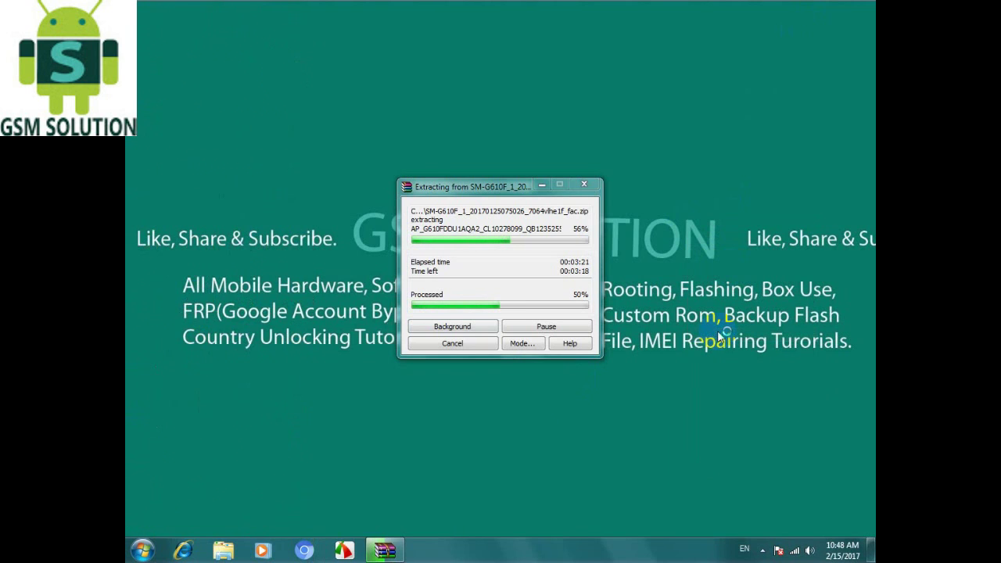
right_click(702, 286)
click(725, 322)
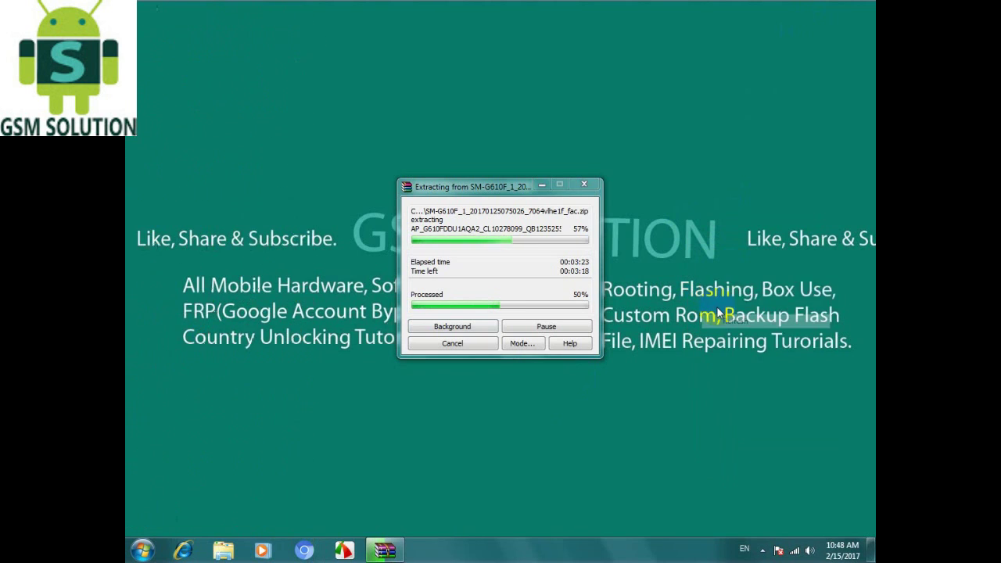
right_click(699, 284)
click(723, 321)
right_click(718, 311)
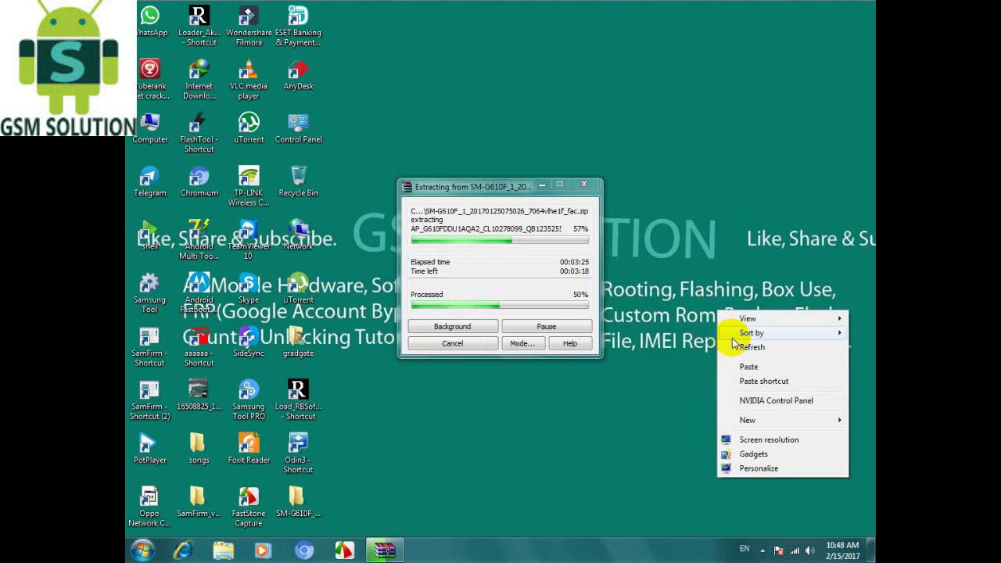
click(739, 346)
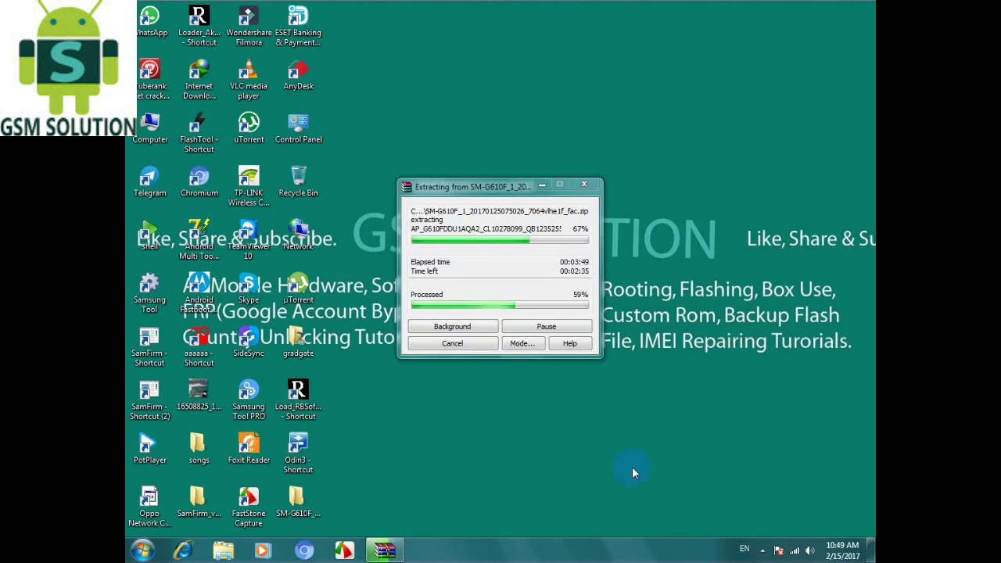
right_click(681, 265)
click(718, 305)
right_click(704, 277)
click(738, 317)
right_click(712, 298)
click(747, 335)
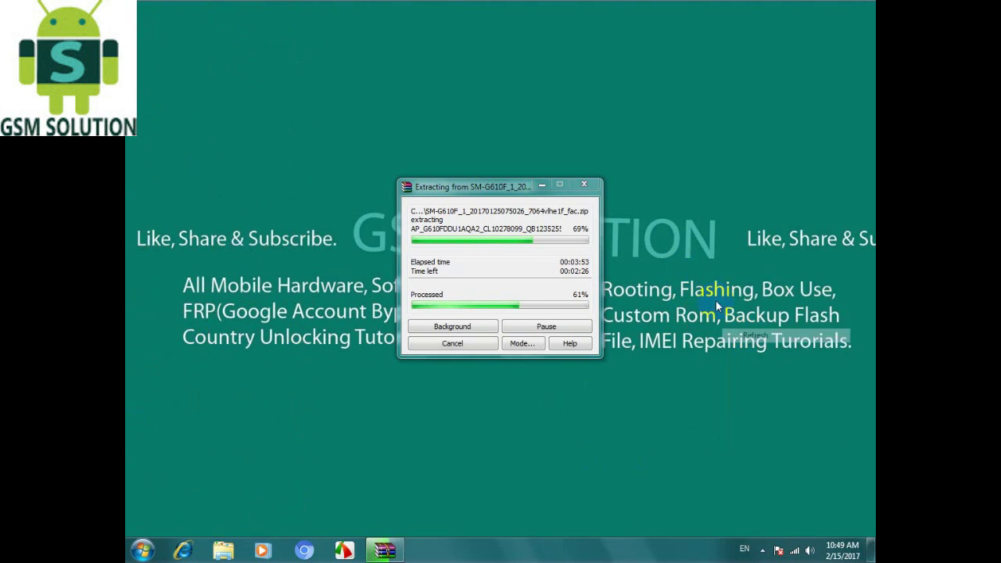
right_click(713, 299)
click(749, 335)
right_click(723, 303)
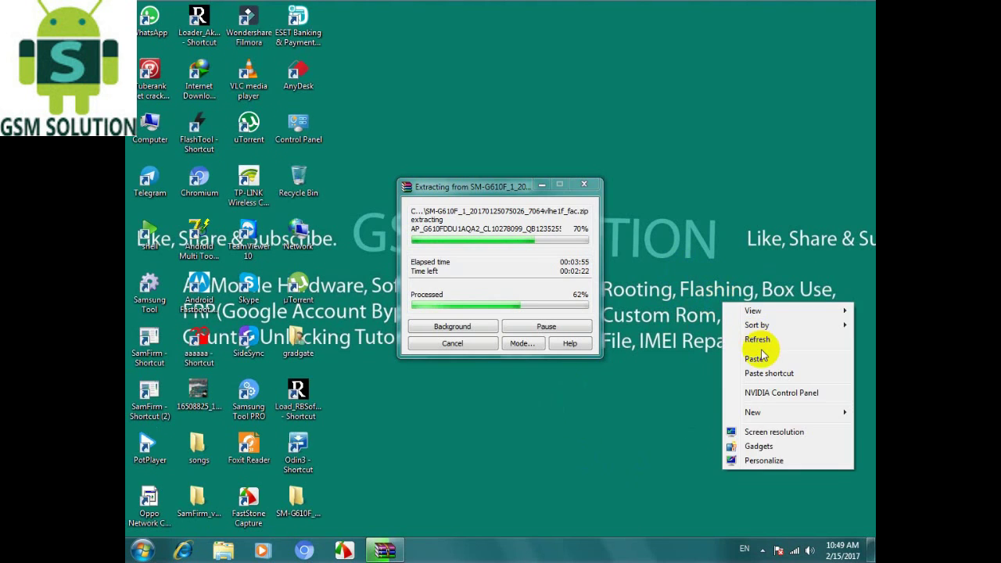
click(762, 342)
right_click(743, 322)
click(772, 357)
right_click(741, 326)
click(771, 363)
right_click(771, 365)
click(773, 365)
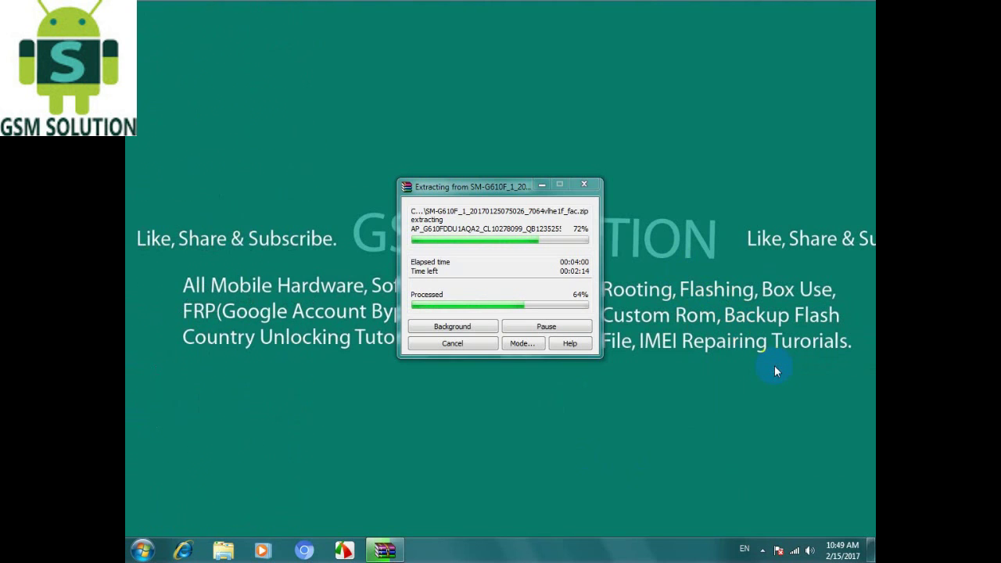
Step: Move the archive extraction window clear of the desktop files and delete the New Text Document file, sending it to the Recycle Bin
drag(514, 186, 555, 14)
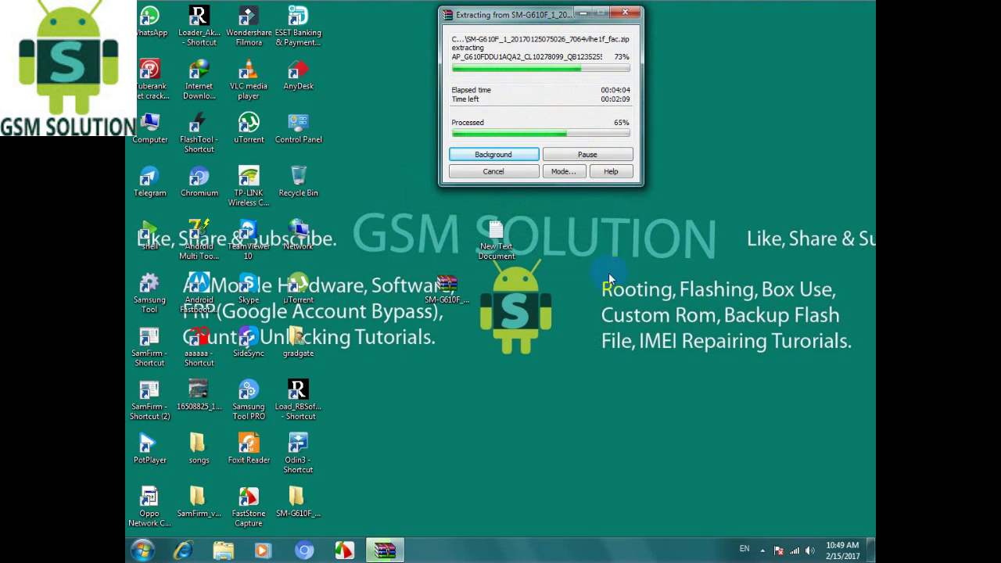
click(509, 240)
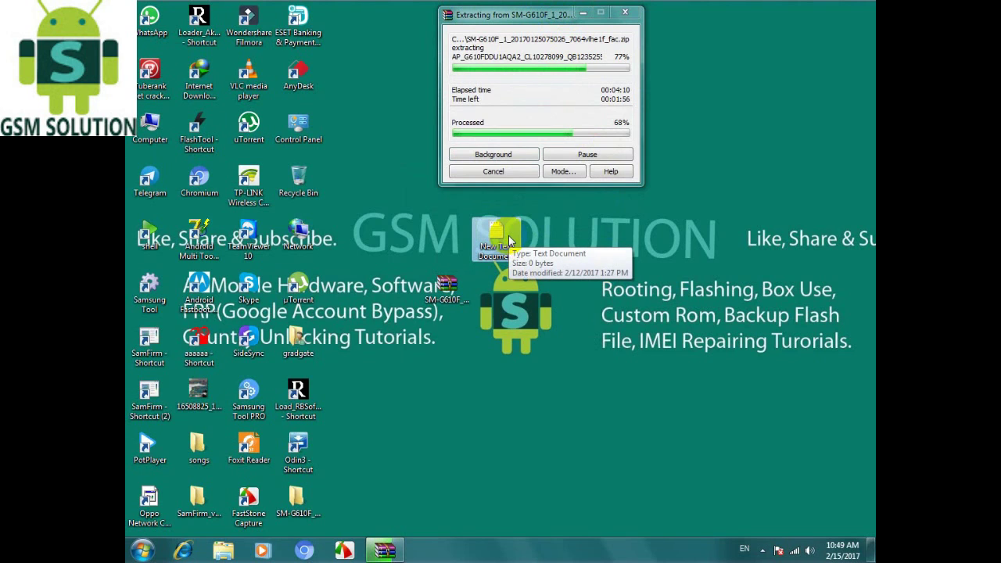
key(Delete)
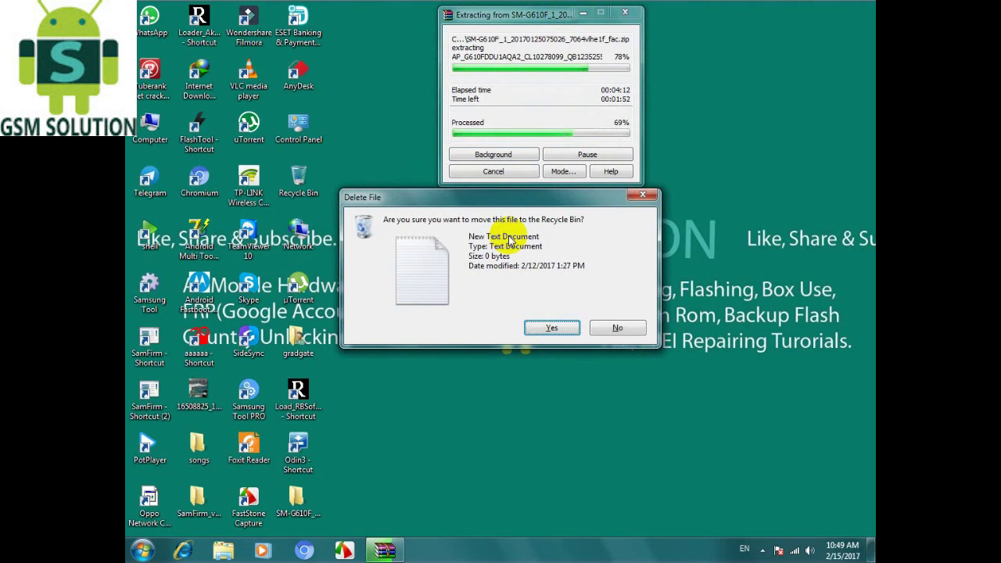
key(Return)
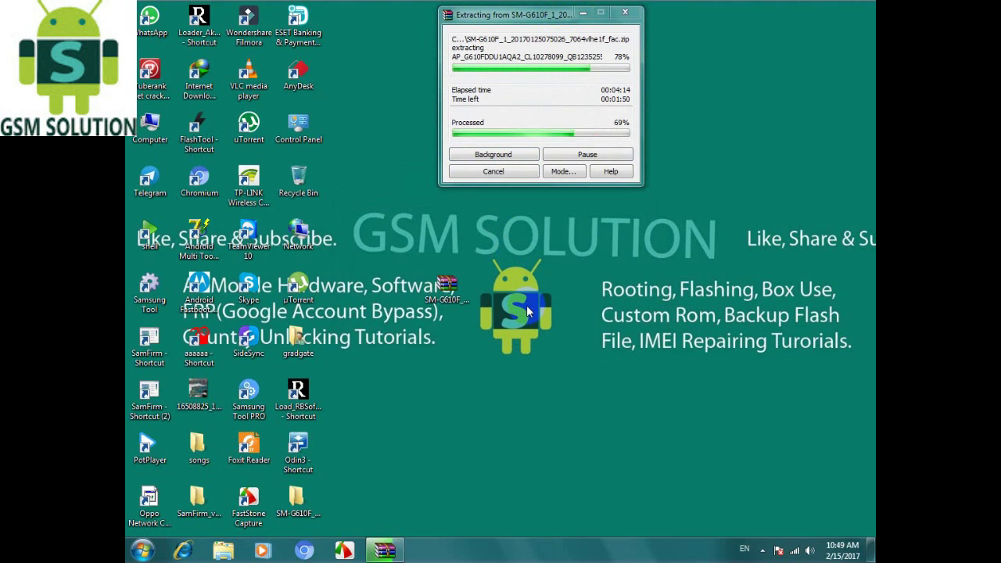
right_click(557, 275)
click(589, 316)
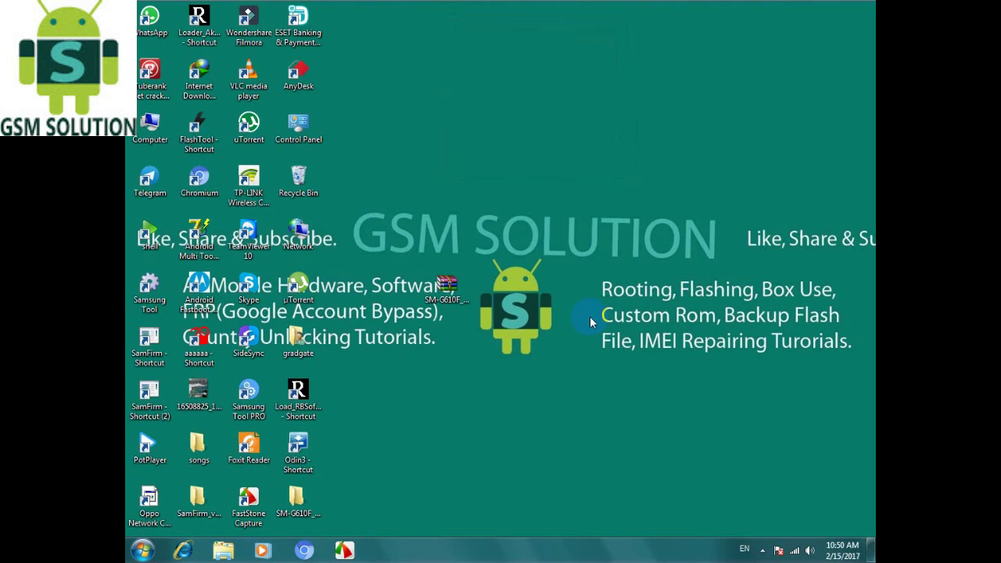
double_click(309, 503)
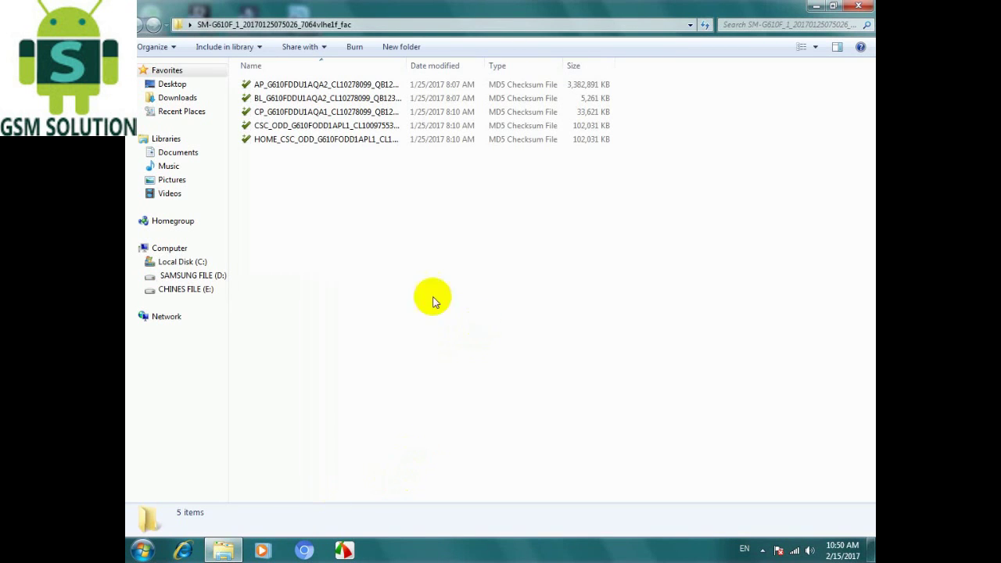
drag(399, 170, 414, 94)
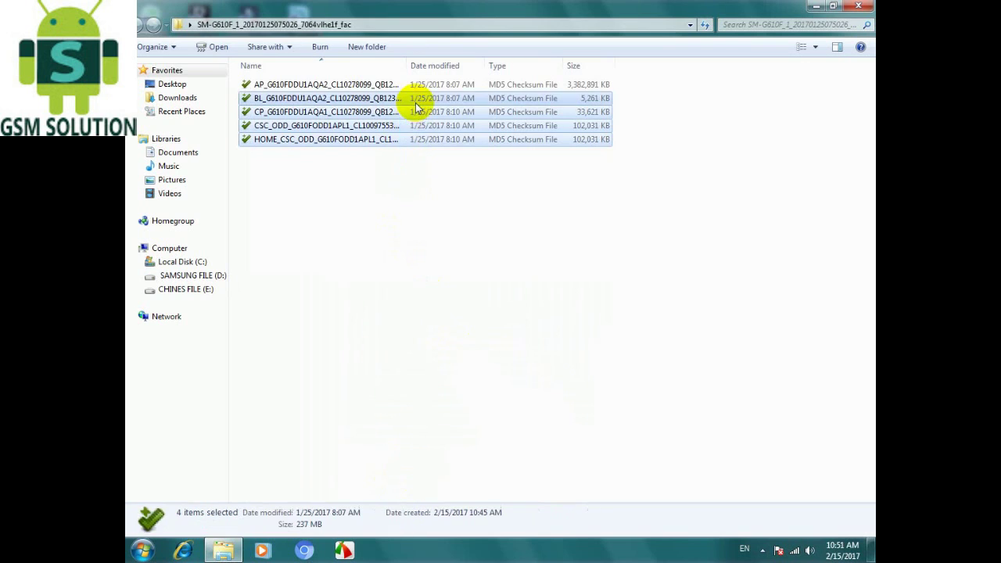
click(489, 247)
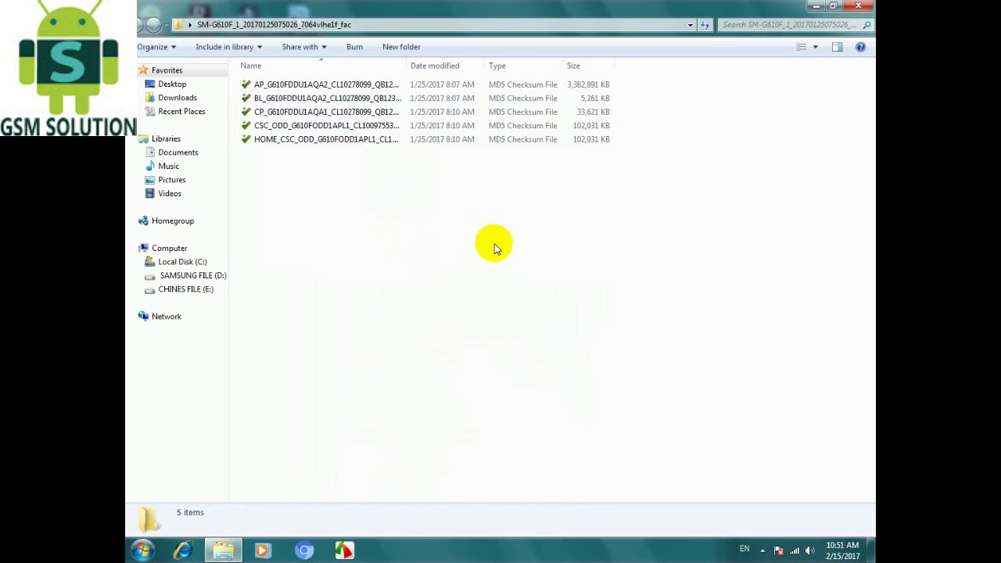
click(860, 6)
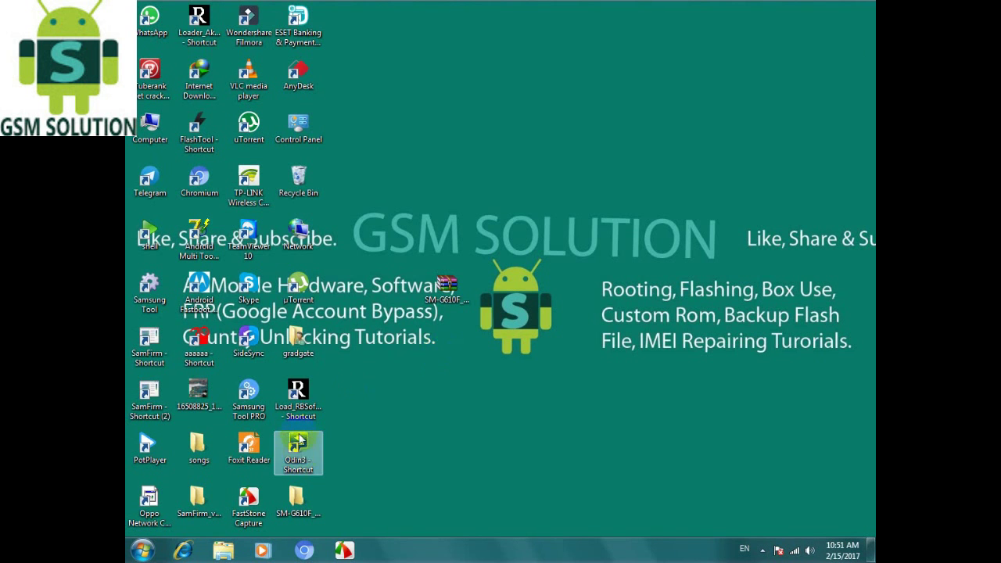
Step: Launch Odin3 from its desktop shortcut and reposition its window so that it is fully in view
click(307, 449)
double_click(307, 450)
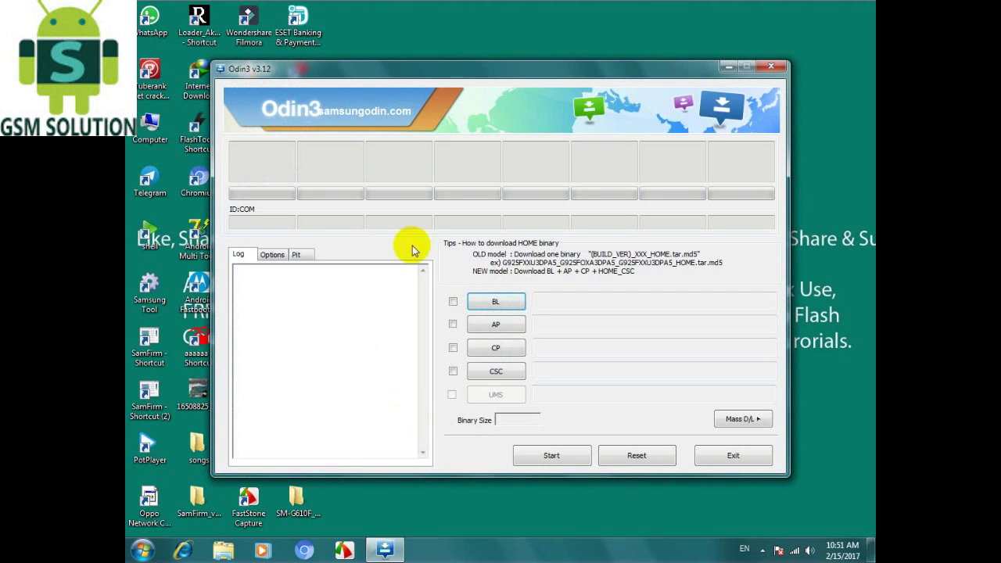
drag(492, 68, 588, 67)
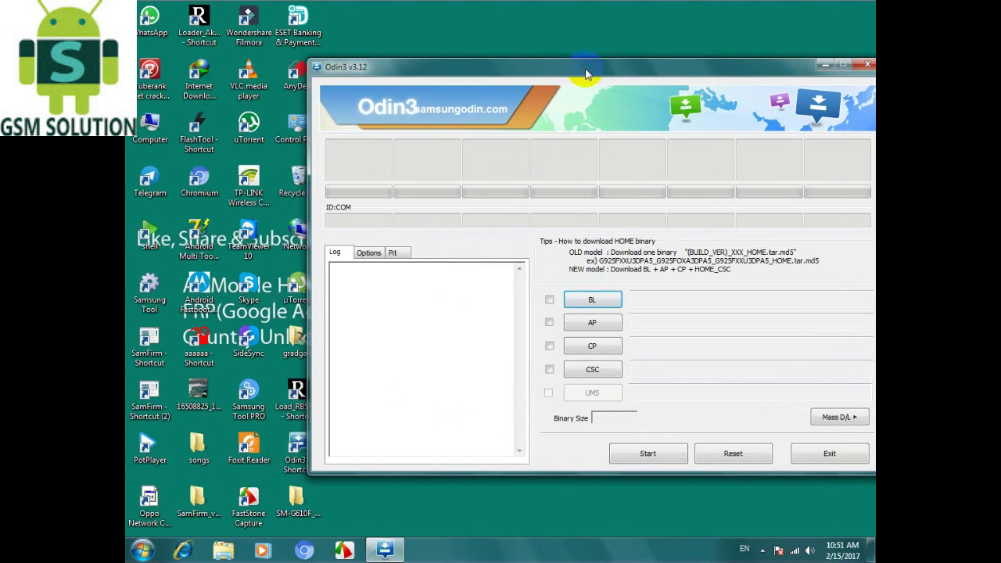
click(151, 129)
right_click(153, 132)
click(190, 149)
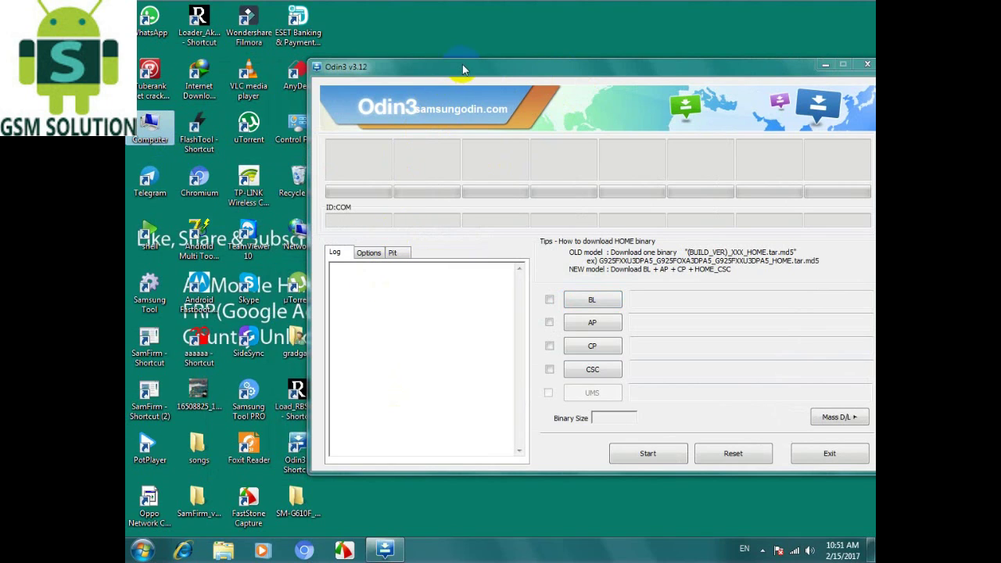
drag(462, 67, 428, 66)
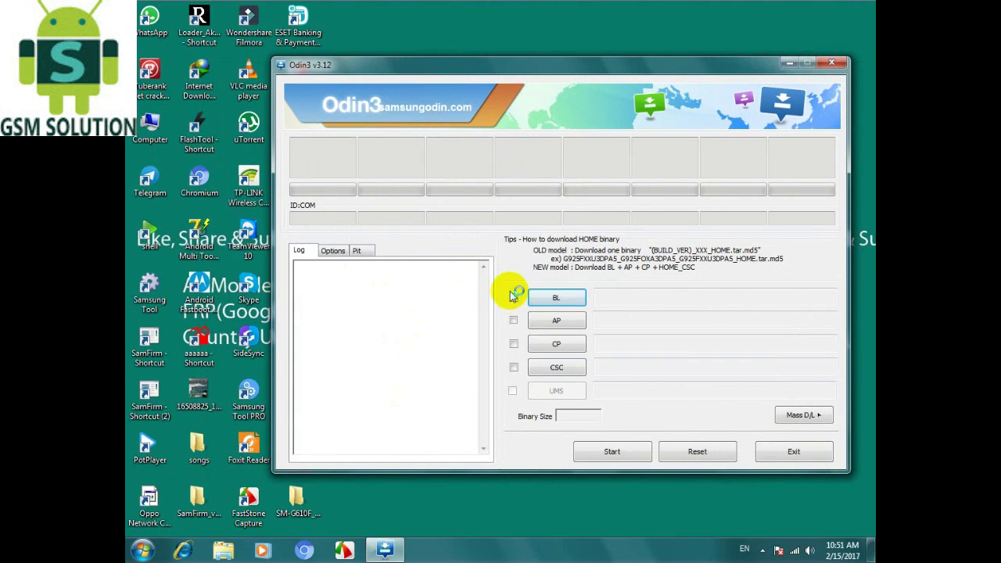
click(573, 305)
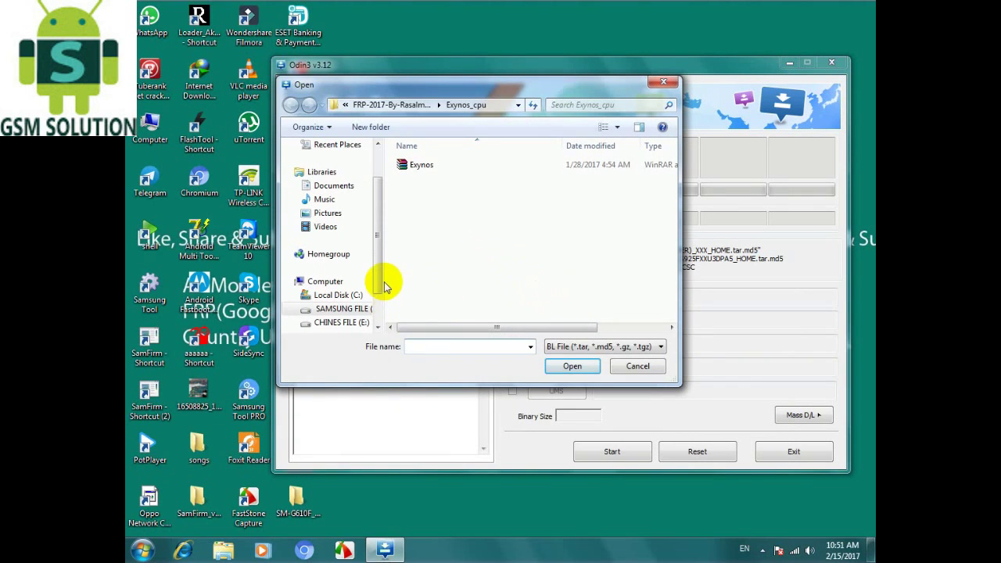
drag(380, 264, 380, 216)
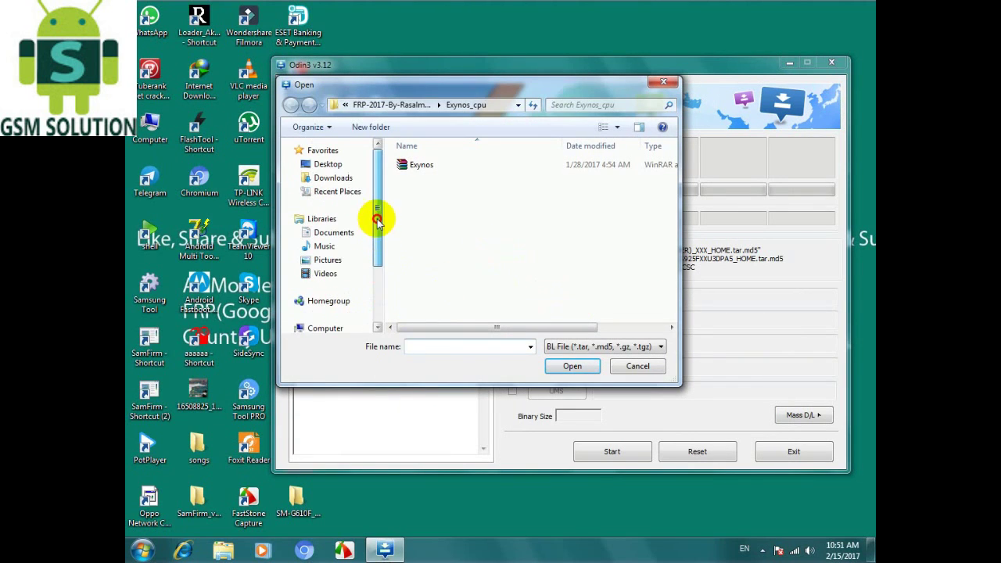
click(343, 168)
click(543, 254)
drag(671, 216, 659, 279)
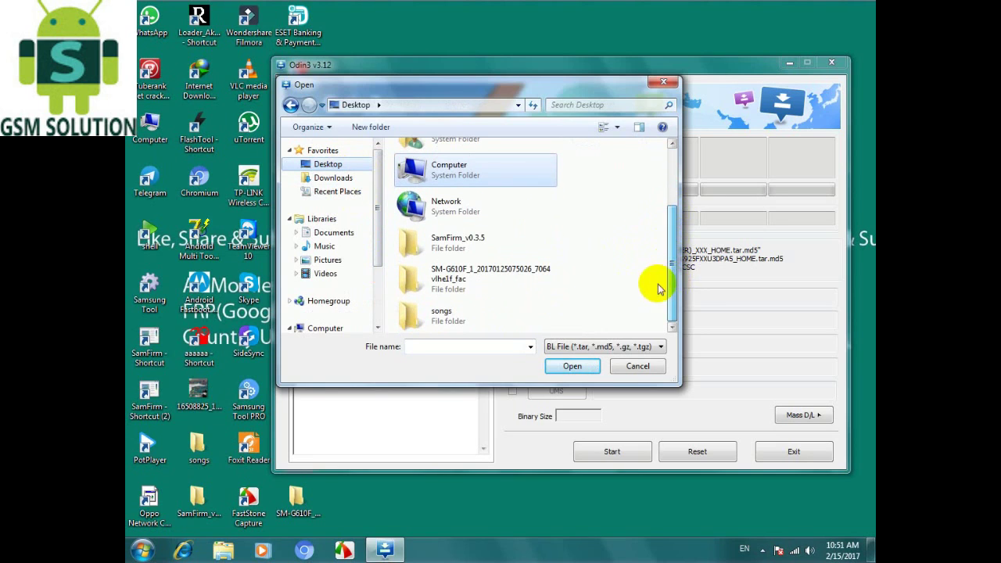
double_click(481, 281)
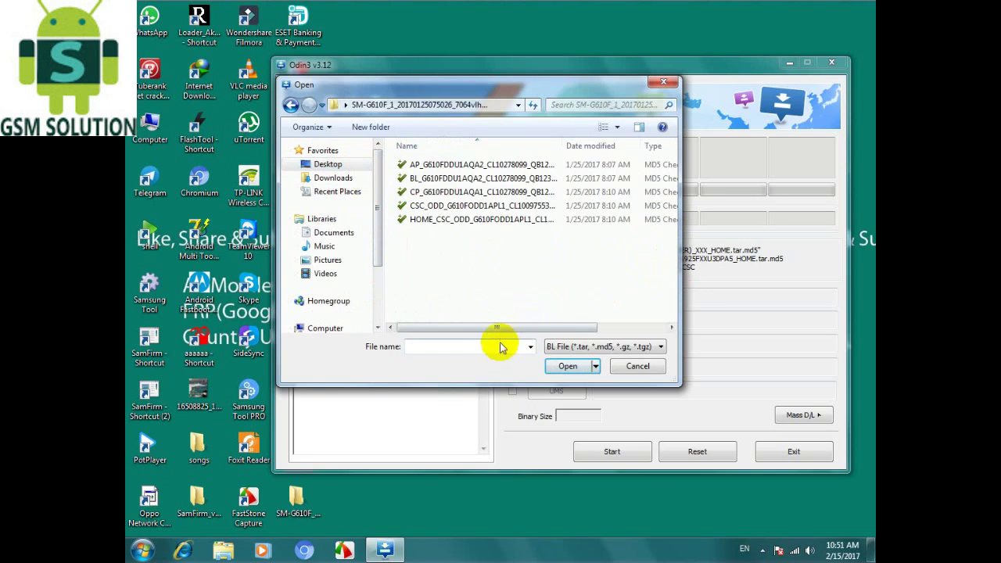
drag(501, 327, 517, 329)
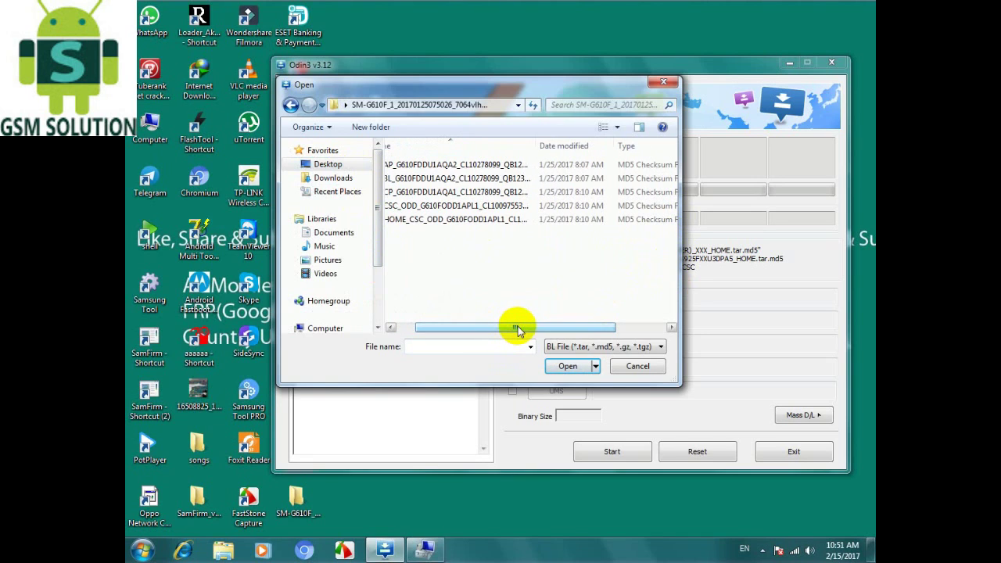
drag(516, 329, 482, 331)
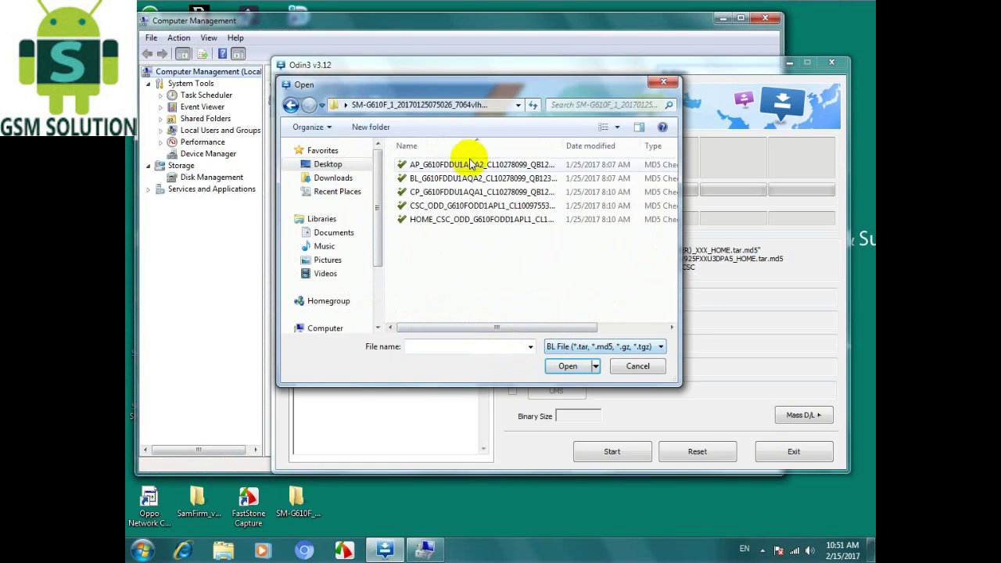
double_click(476, 179)
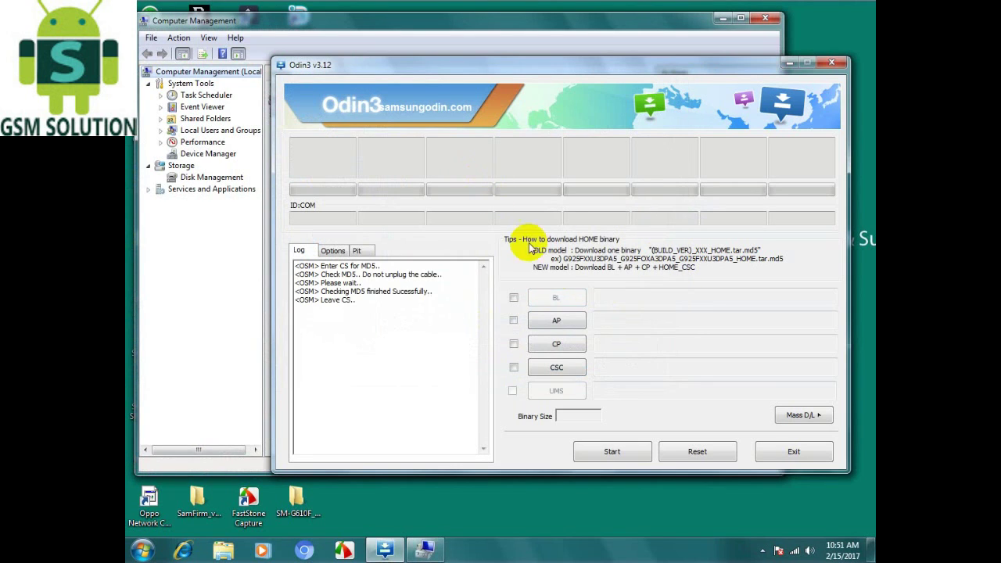
Step: Load the AP_G610FDDU1AQA2 firmware file from the same folder into the AP slot
click(558, 321)
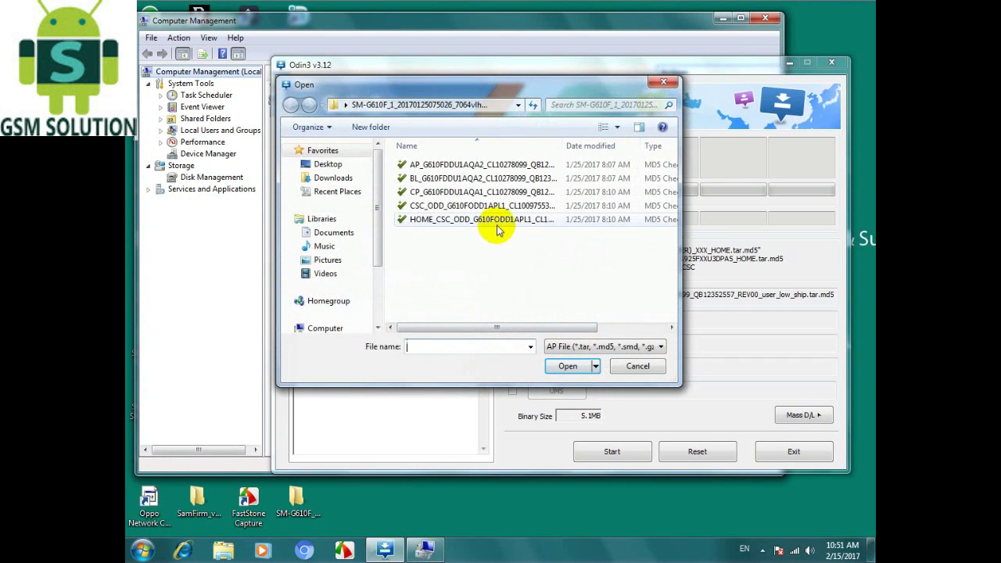
drag(500, 326, 586, 334)
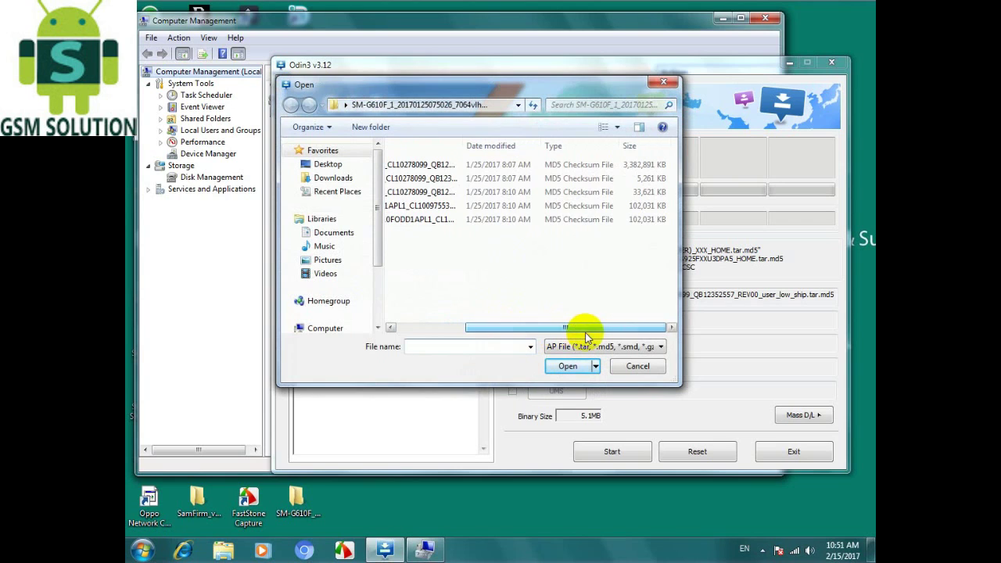
click(545, 167)
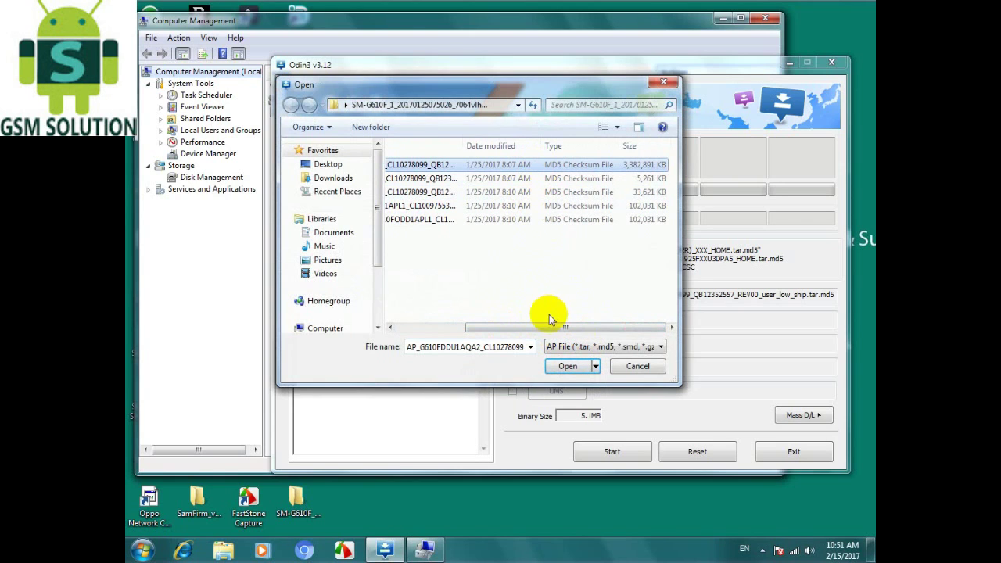
drag(547, 331, 467, 333)
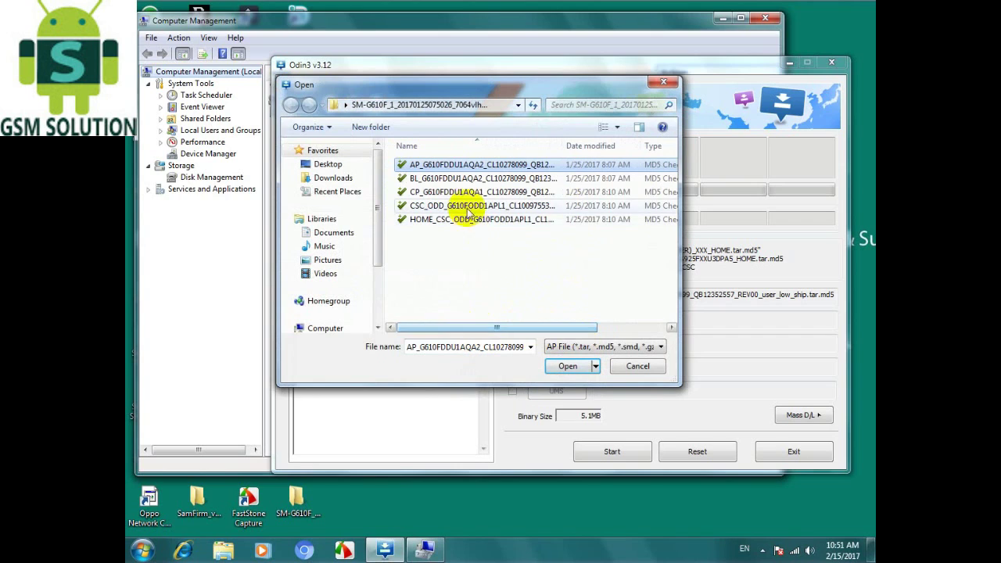
double_click(451, 166)
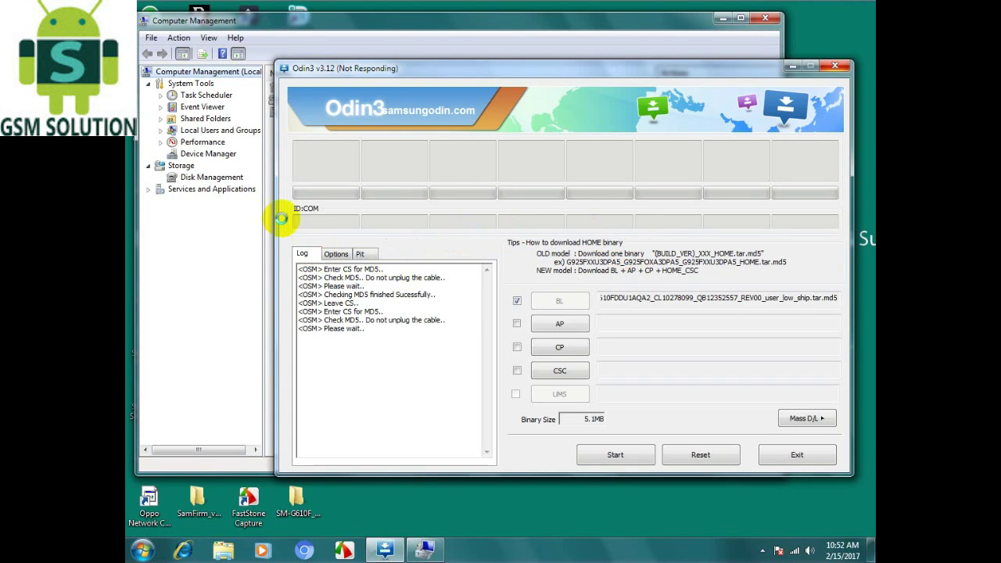
Step: Switch to Computer Management and open Device Manager
click(229, 159)
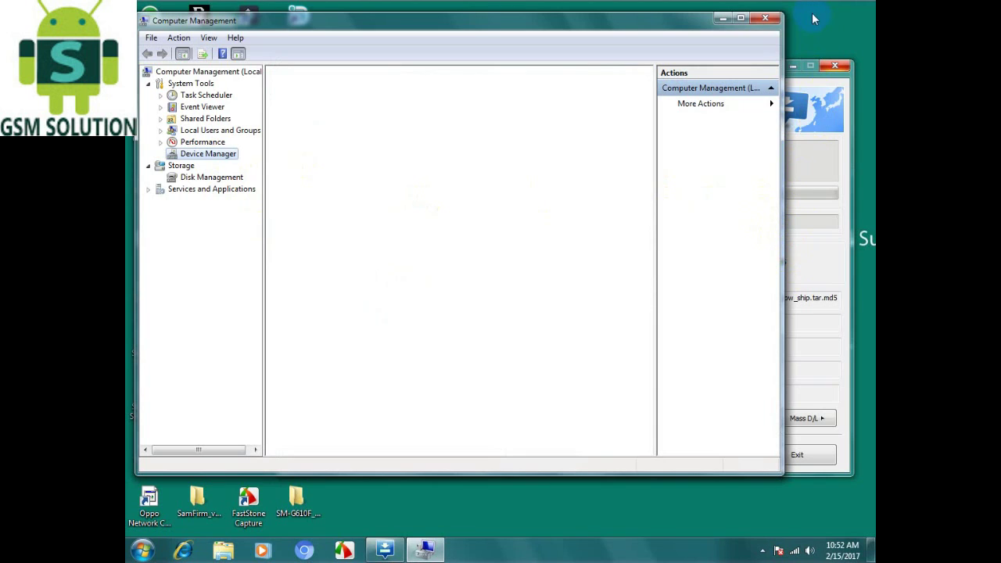
right_click(829, 39)
click(829, 39)
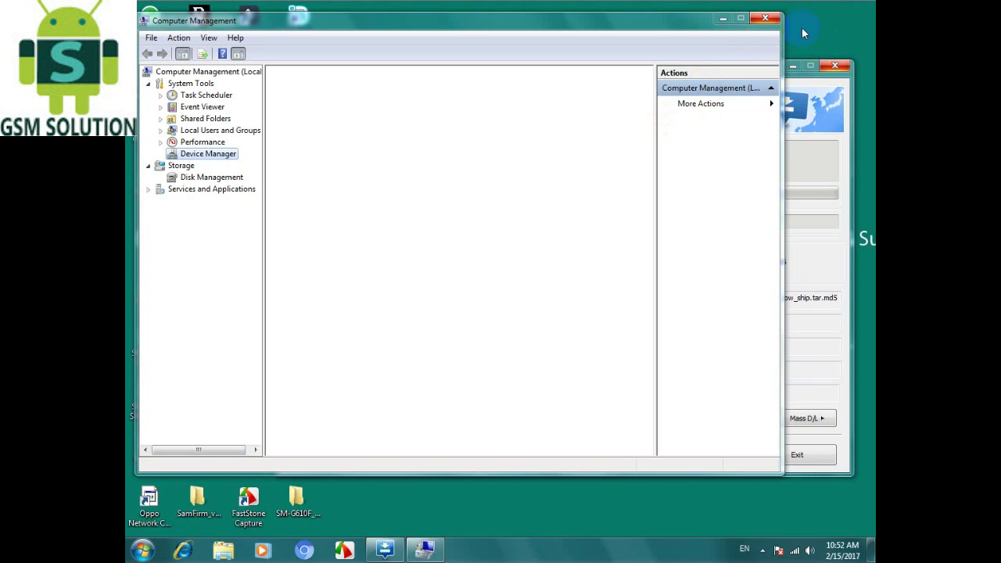
right_click(815, 64)
click(813, 65)
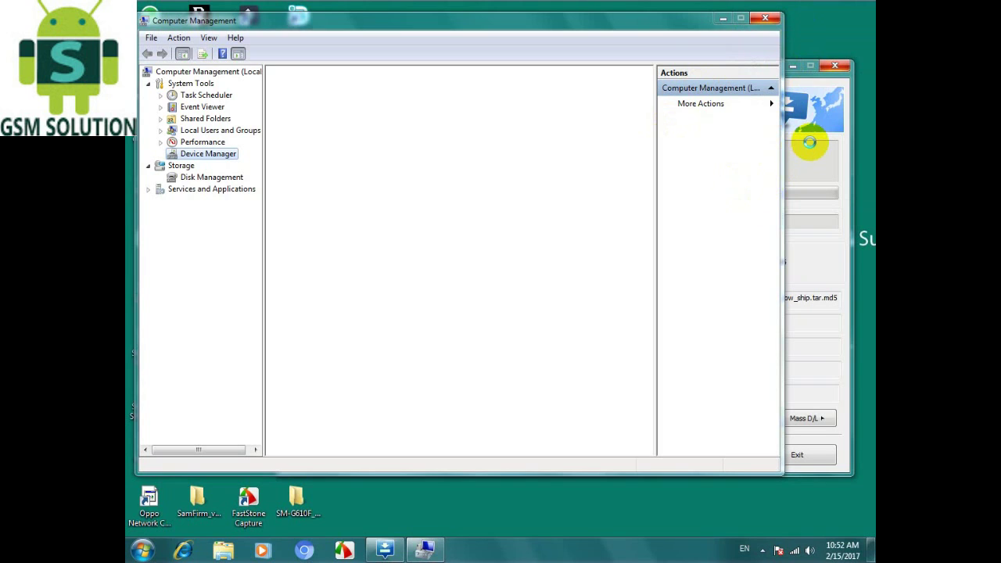
Step: Return to Odin3 to check the firmware verification, and dismiss the Windows color scheme prompt without choosing an option
click(384, 551)
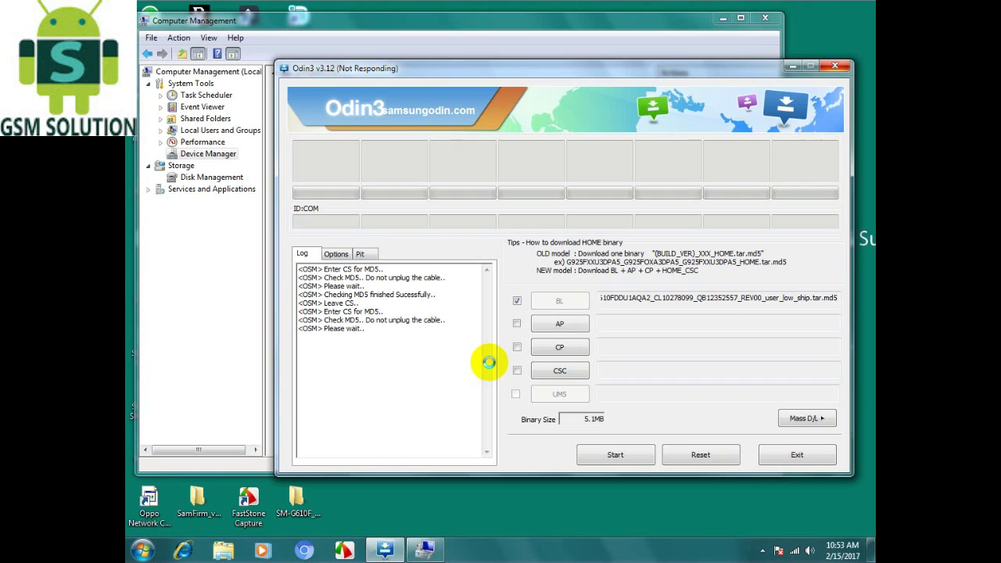
click(232, 362)
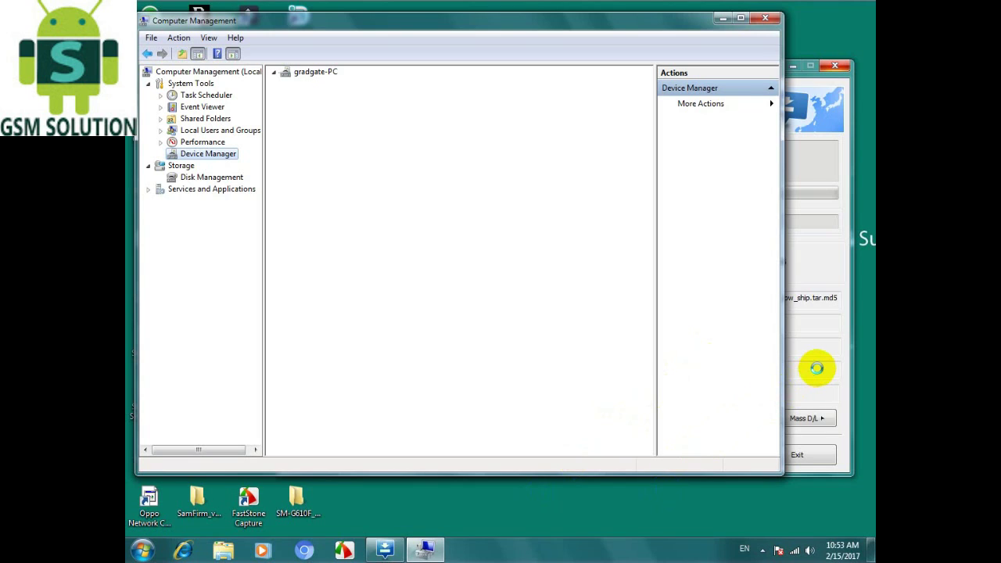
click(387, 551)
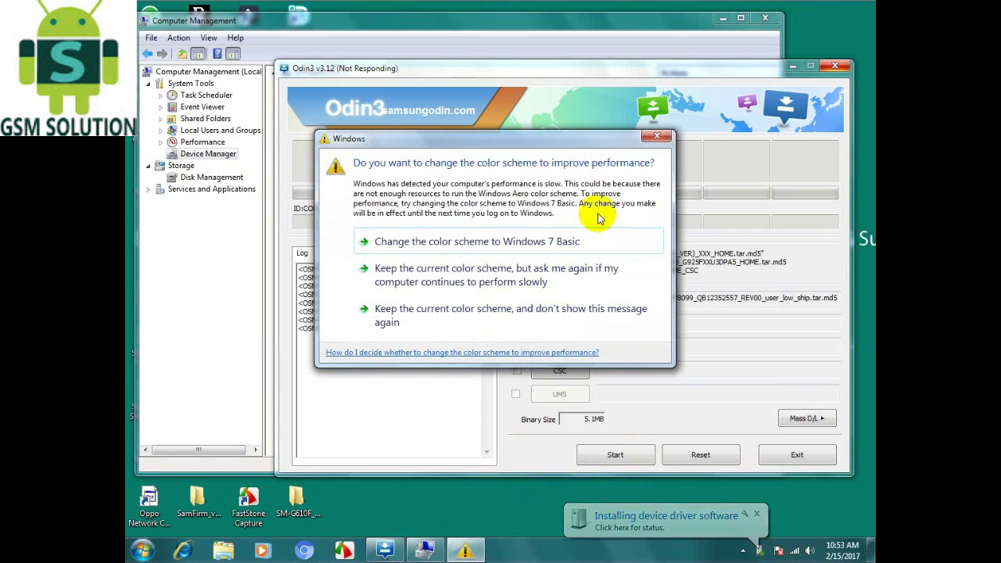
click(657, 141)
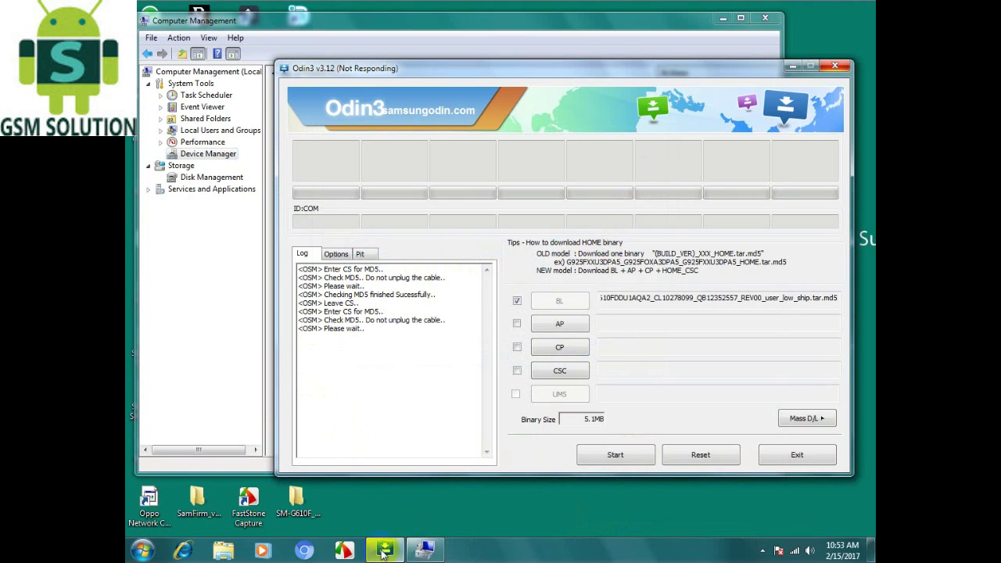
Step: Inspect the entries under Ports (COM & LPT) and Universal Serial Bus controllers in Device Manager
click(246, 425)
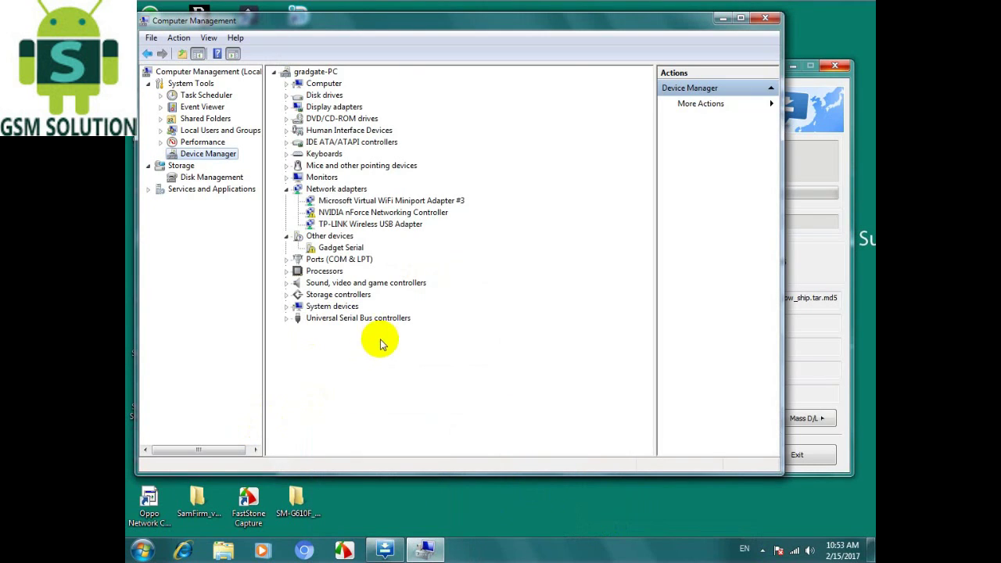
double_click(351, 260)
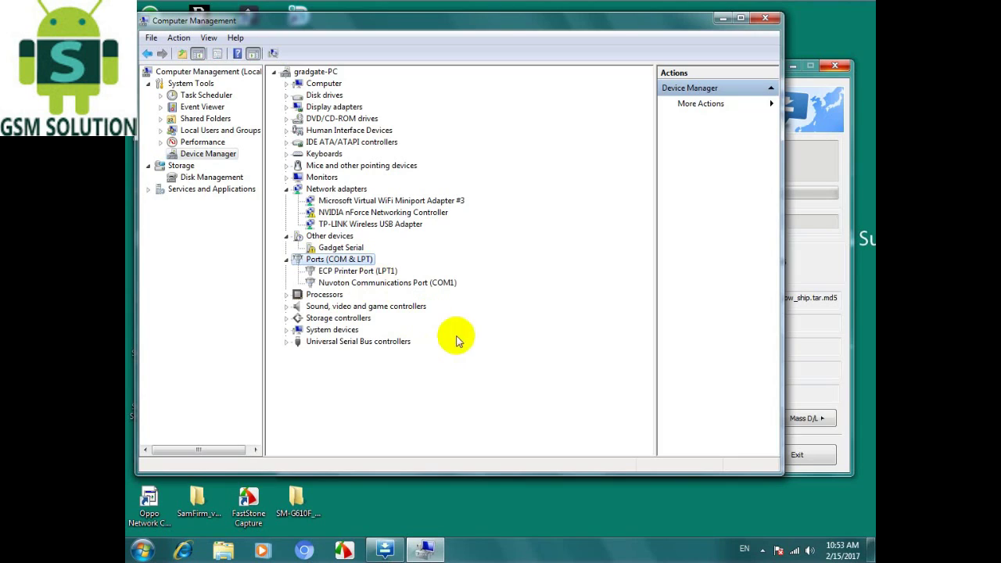
double_click(380, 341)
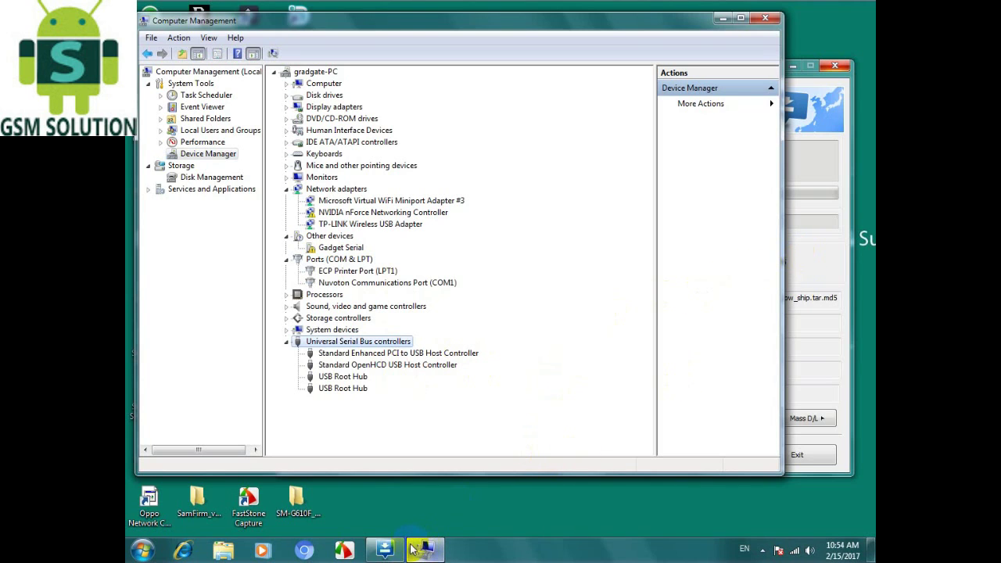
Step: Switch back to Odin3 and load the CSC_ODD_G610FODD1APL1 file into the CSC slot
click(385, 549)
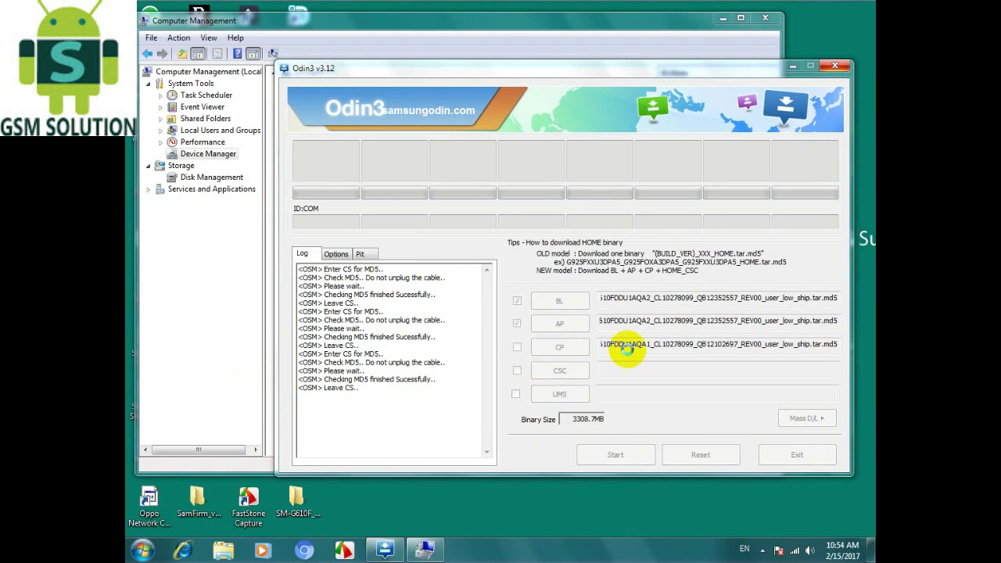
click(557, 368)
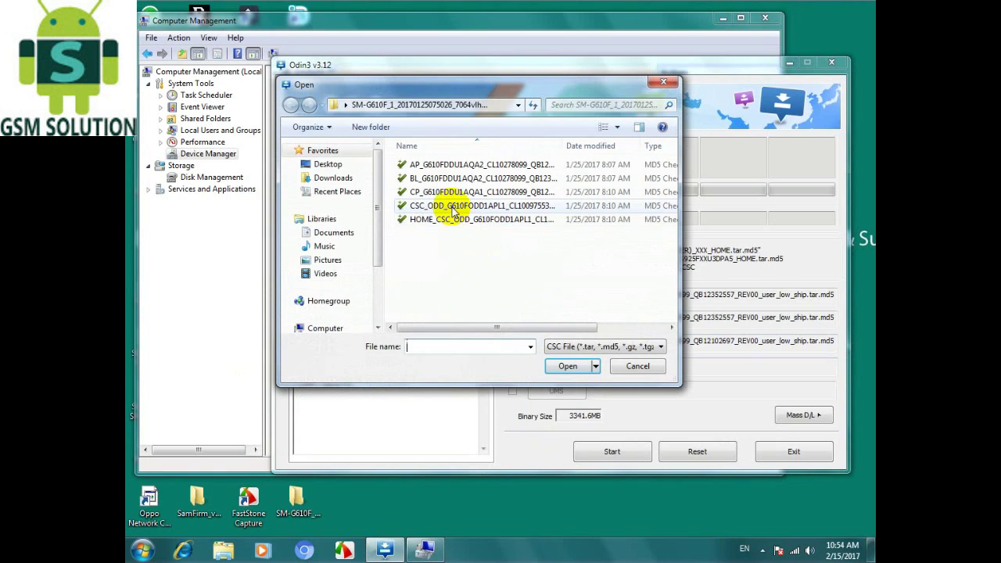
click(462, 206)
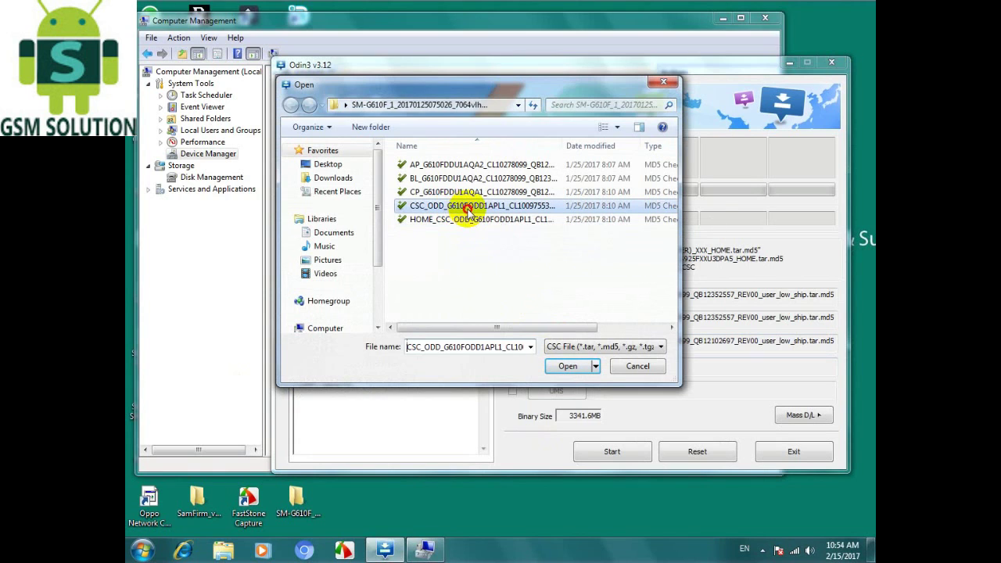
drag(508, 327, 592, 323)
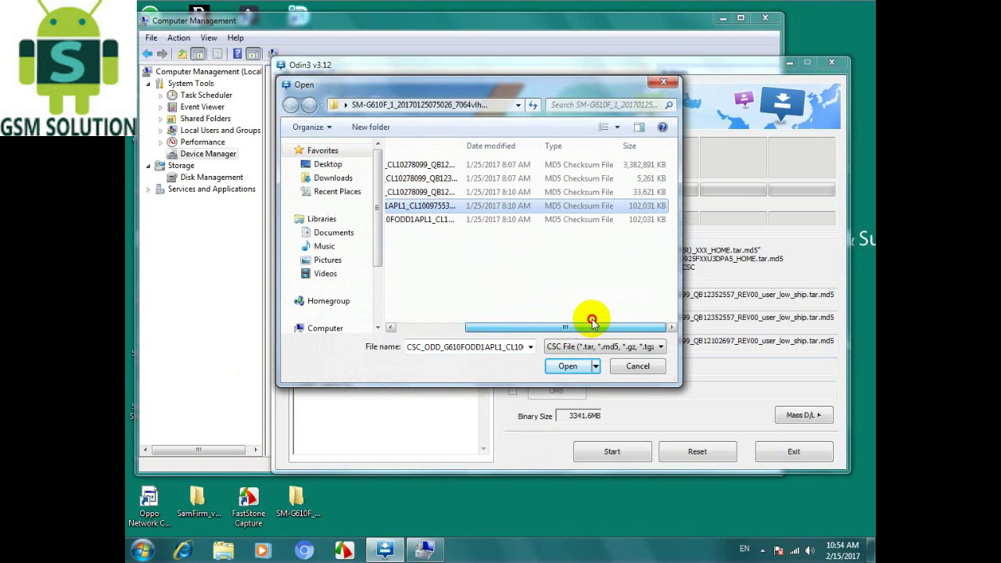
drag(591, 323, 559, 326)
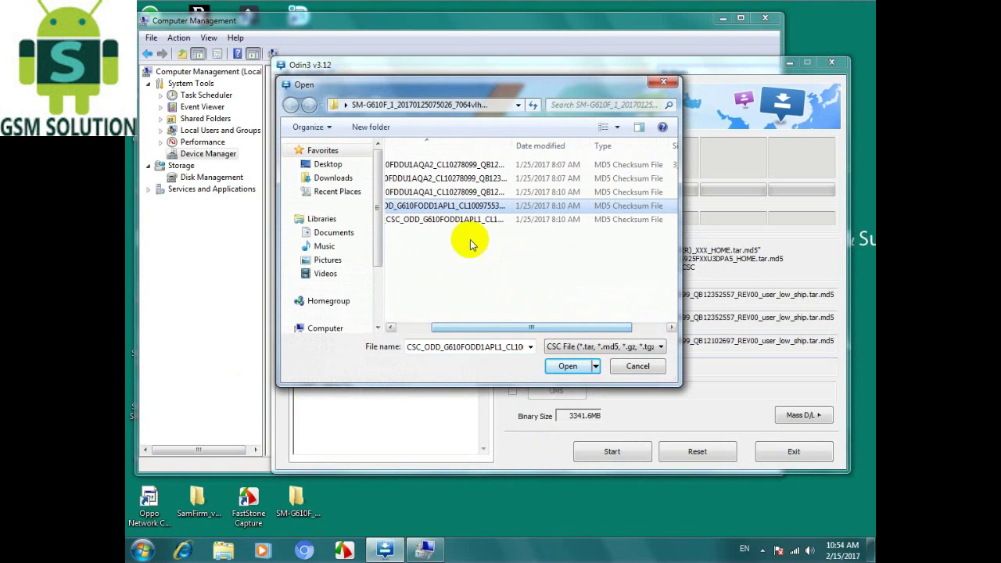
click(435, 208)
click(436, 206)
click(568, 362)
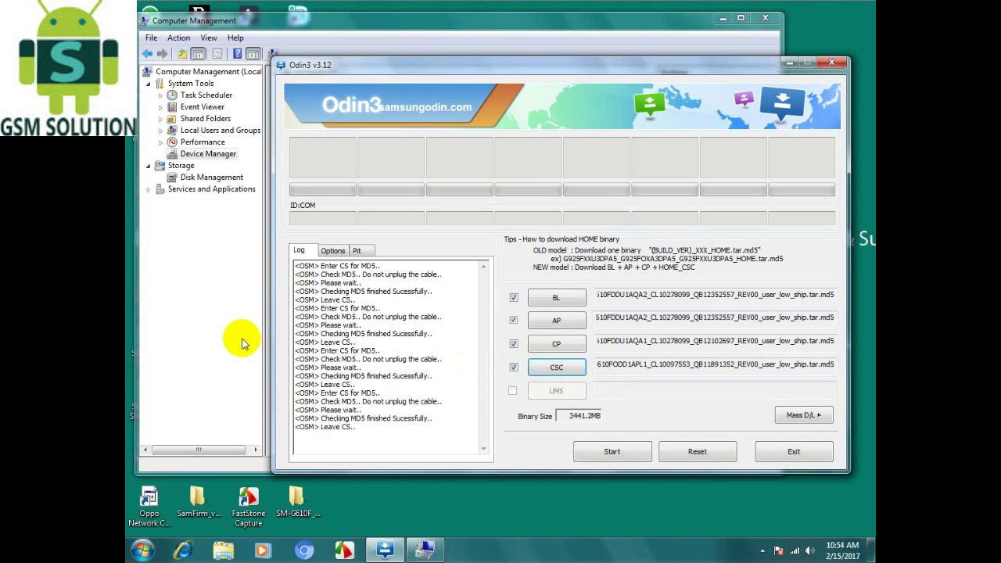
Step: Check the connected devices in Device Manager, and start flashing the loaded firmware files in Odin3 with its window moved fully into view
click(250, 334)
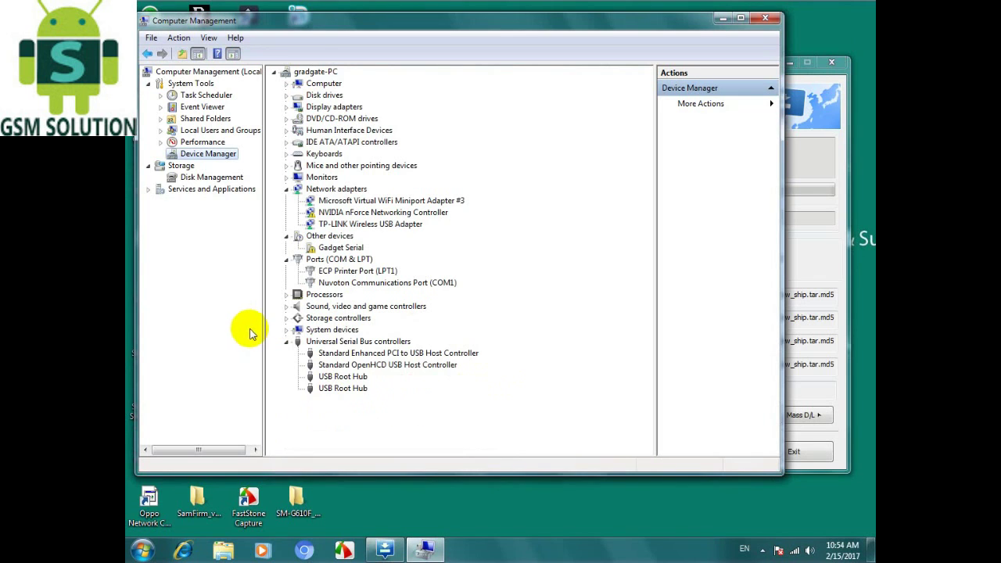
click(814, 244)
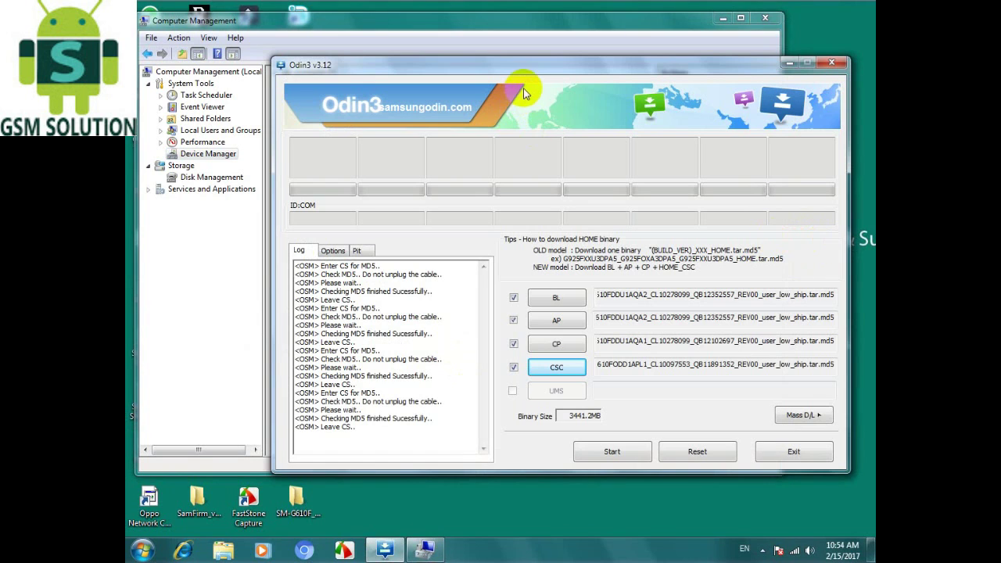
drag(522, 72, 567, 77)
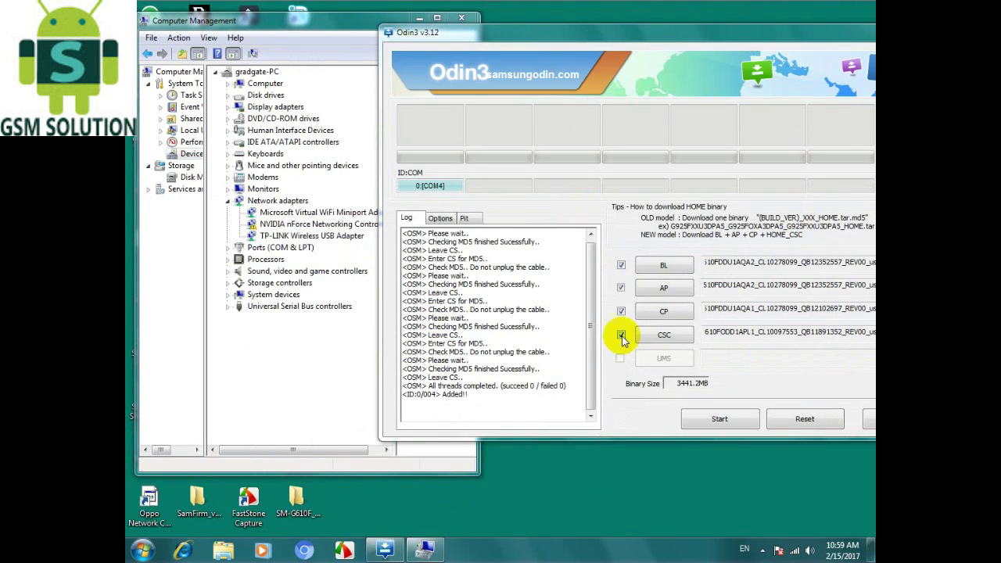
drag(587, 72, 477, 33)
click(624, 410)
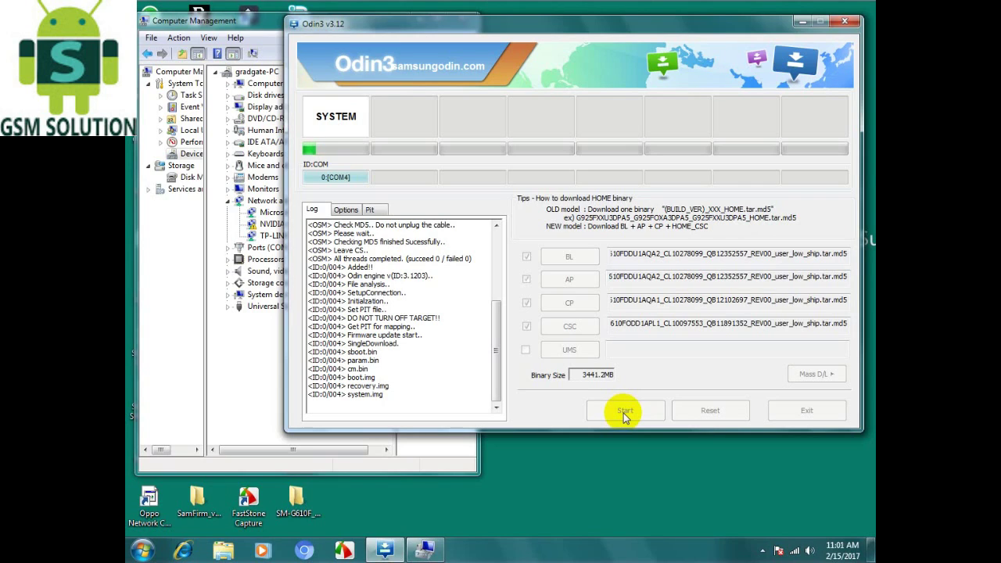
click(575, 495)
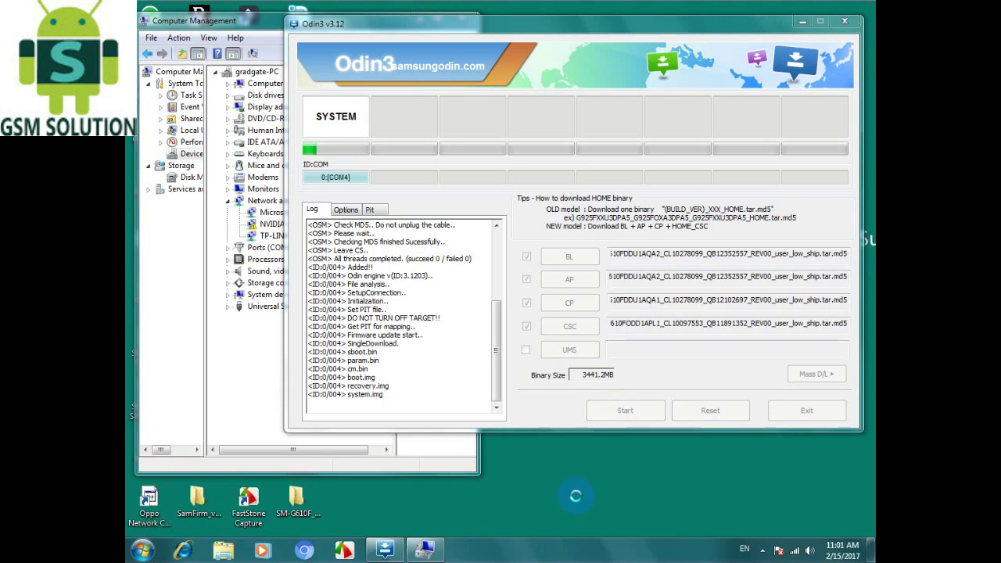
right_click(576, 497)
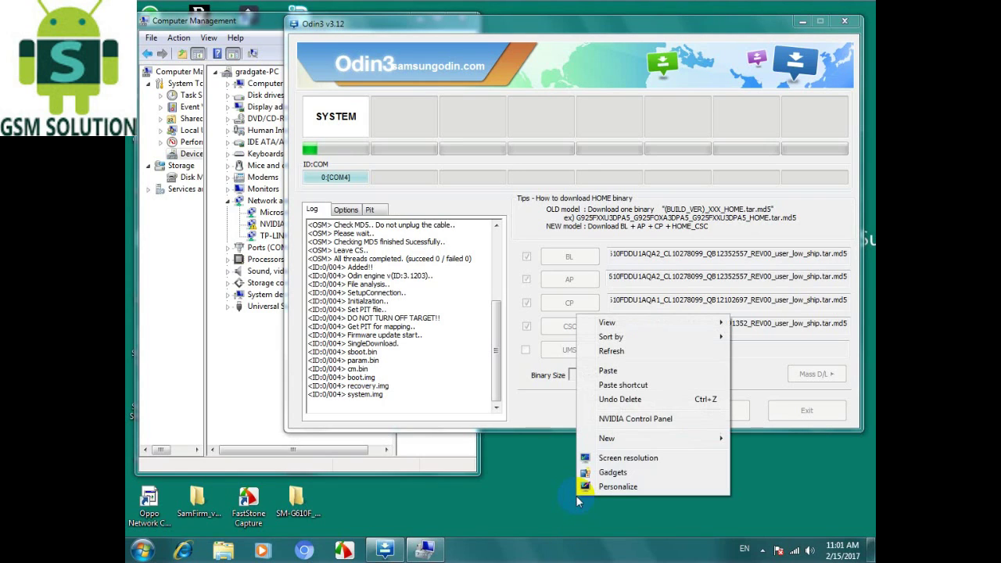
click(611, 350)
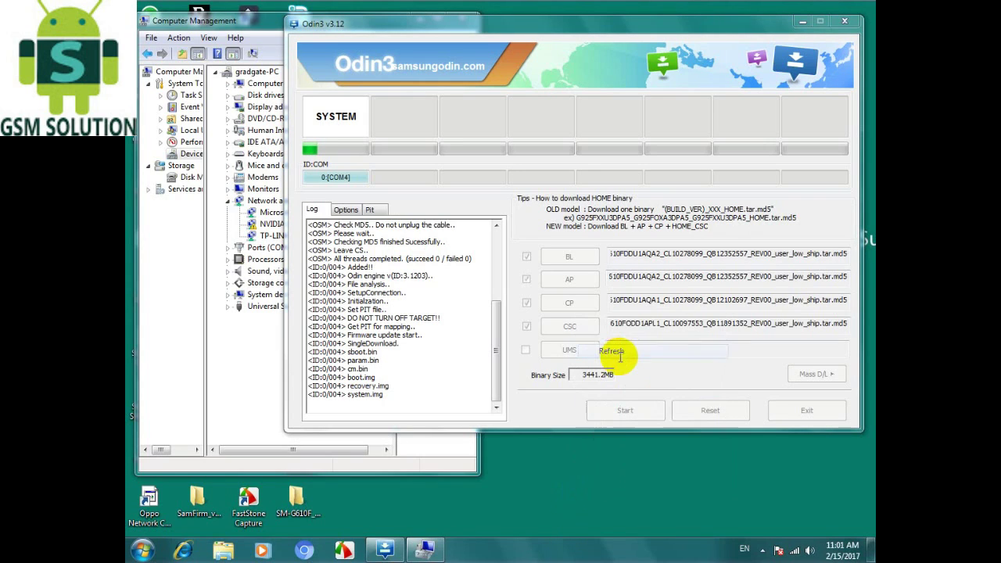
right_click(621, 498)
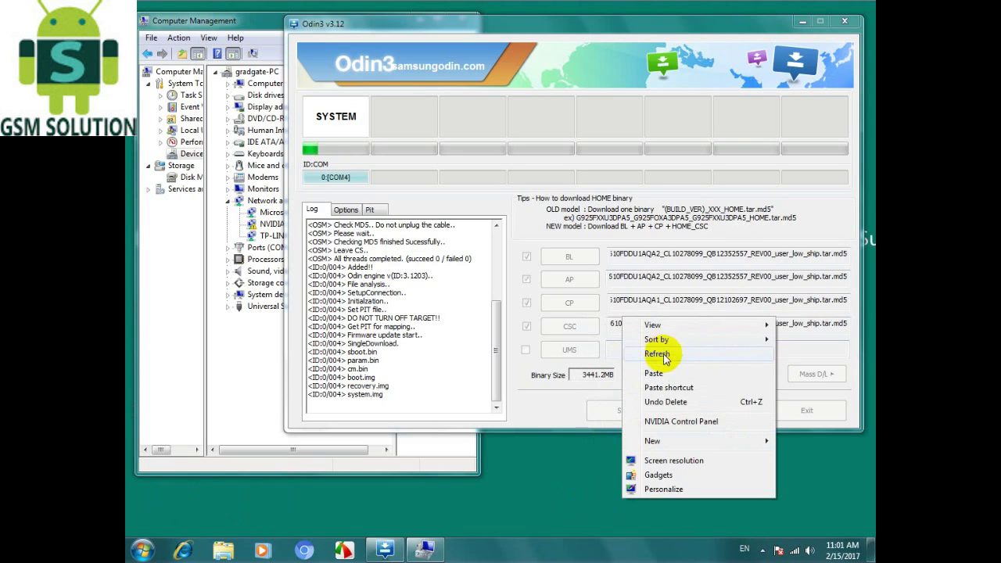
click(613, 475)
right_click(599, 490)
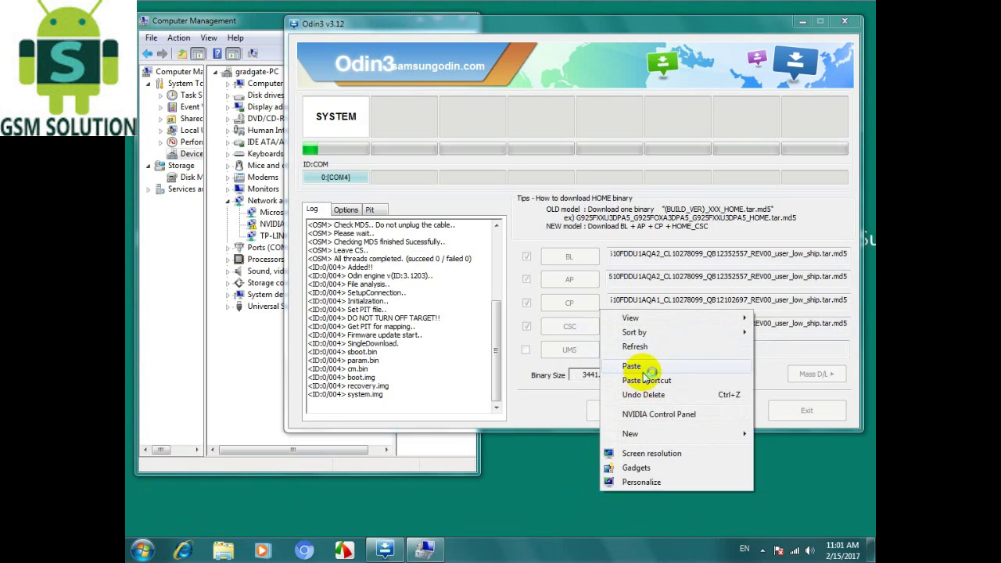
click(647, 354)
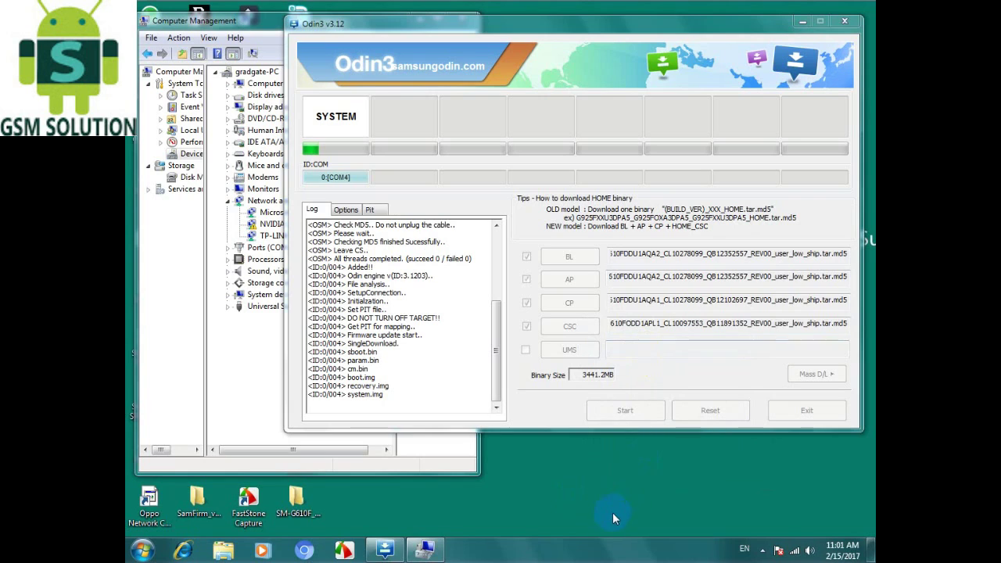
right_click(612, 512)
click(661, 372)
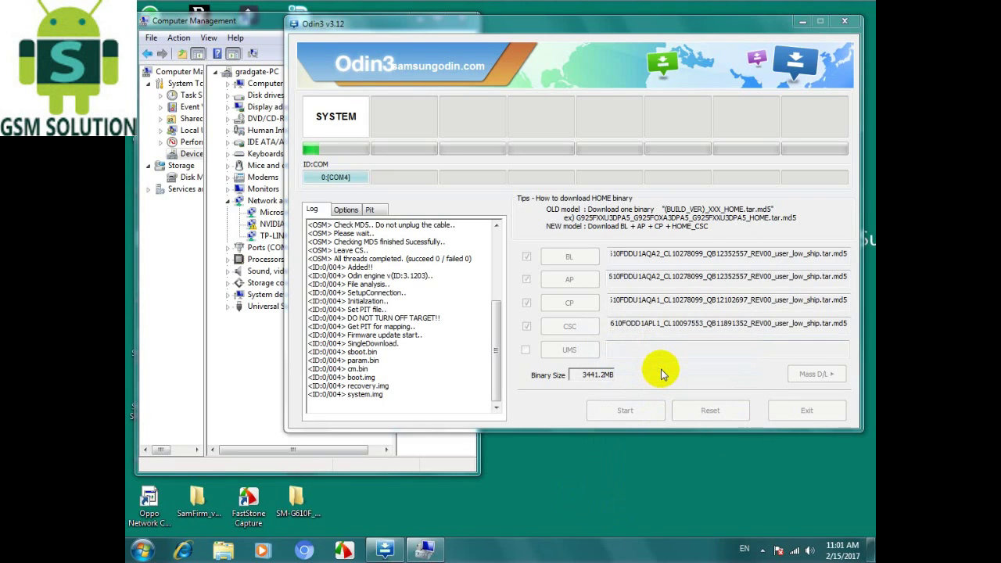
right_click(638, 508)
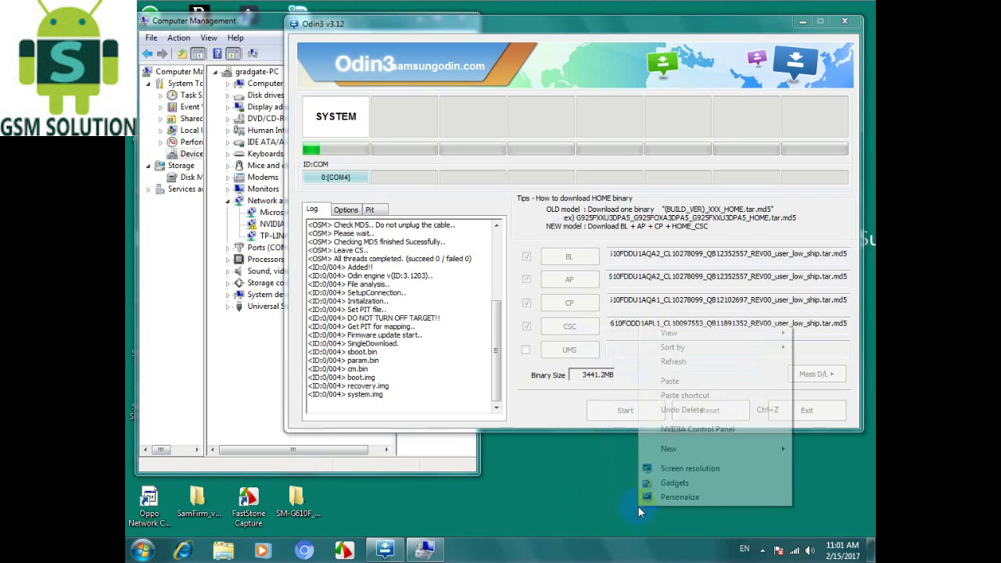
click(678, 361)
right_click(601, 492)
click(663, 351)
right_click(595, 473)
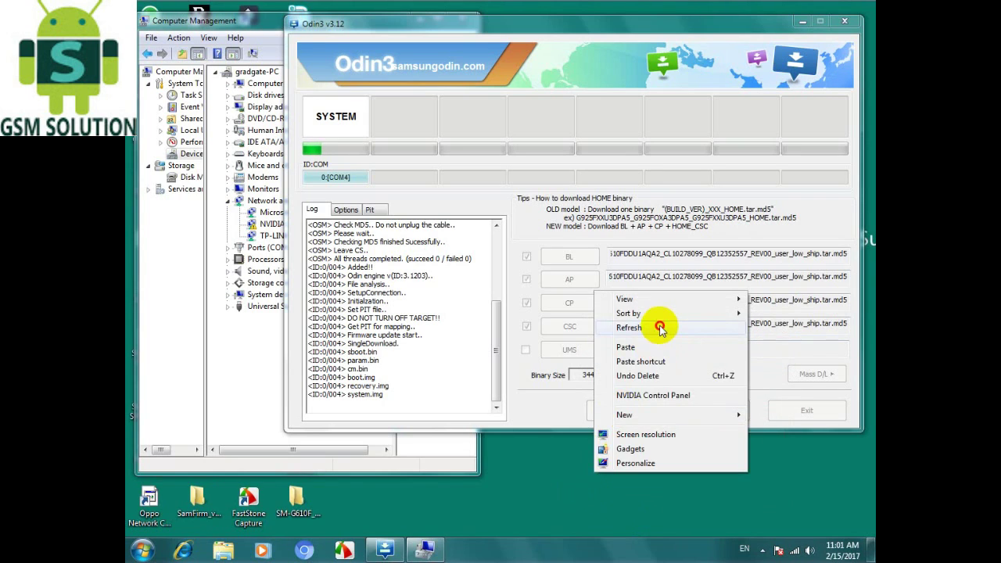
click(656, 326)
right_click(540, 489)
click(602, 346)
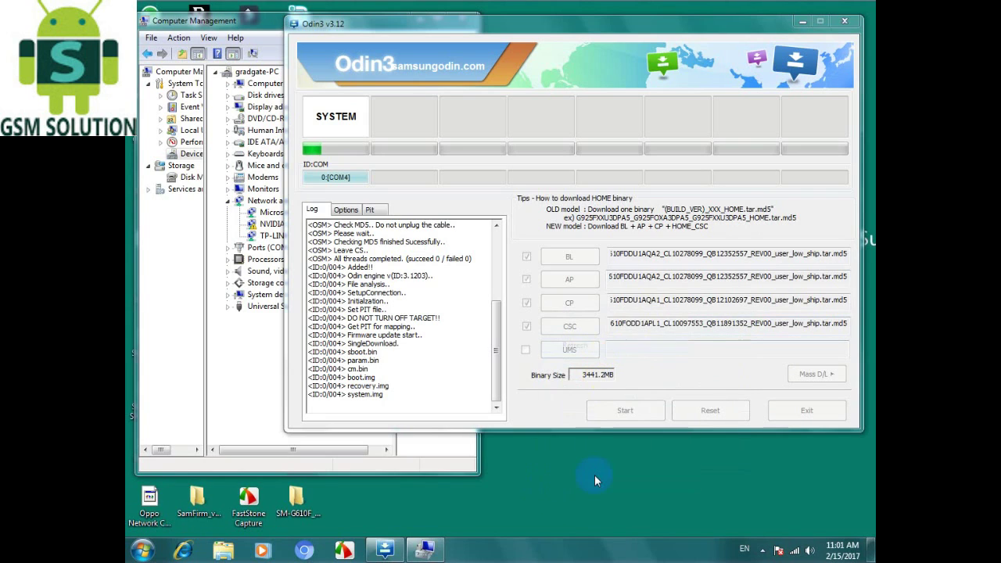
right_click(593, 476)
click(645, 332)
right_click(586, 507)
click(660, 365)
right_click(665, 497)
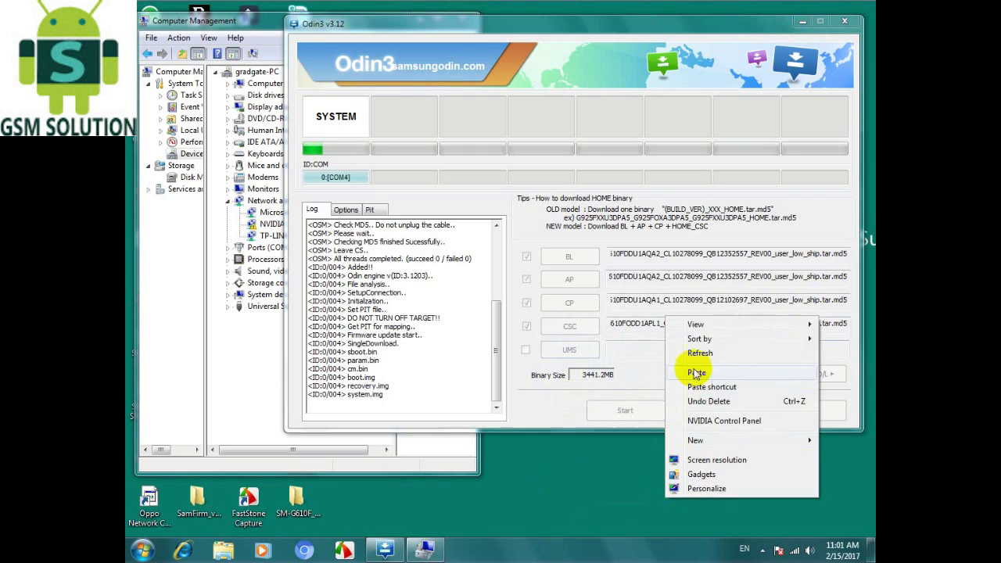
click(706, 356)
right_click(541, 498)
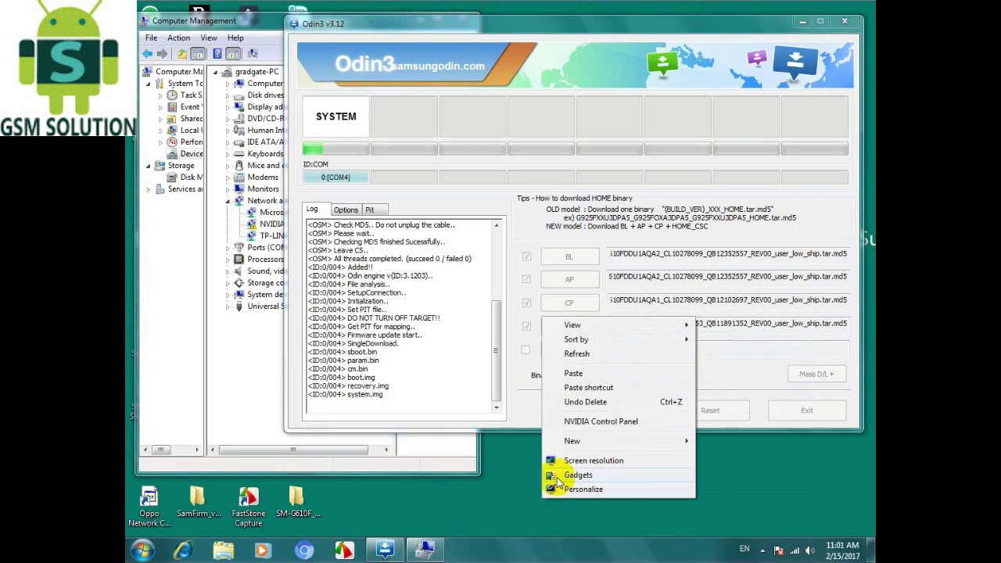
click(592, 355)
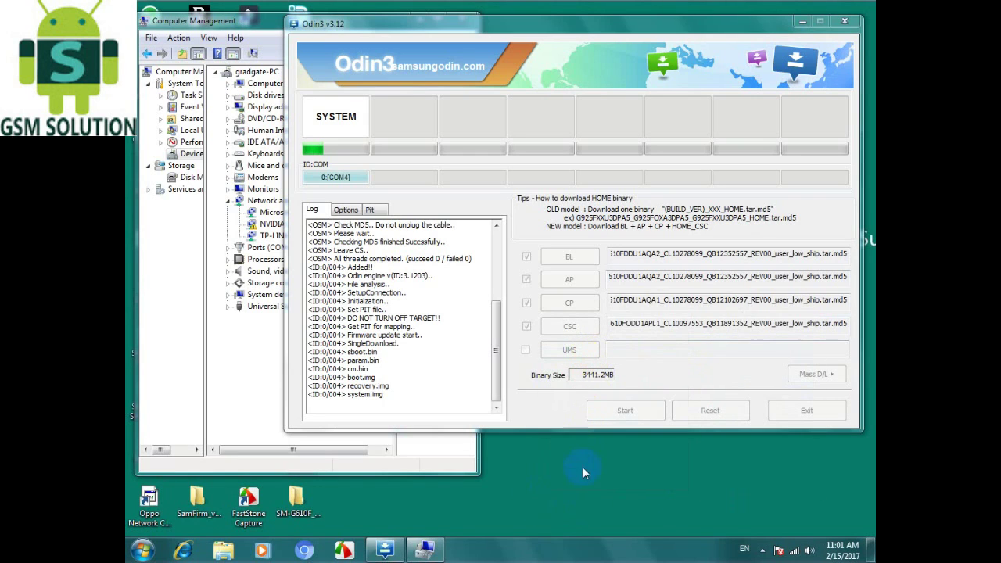